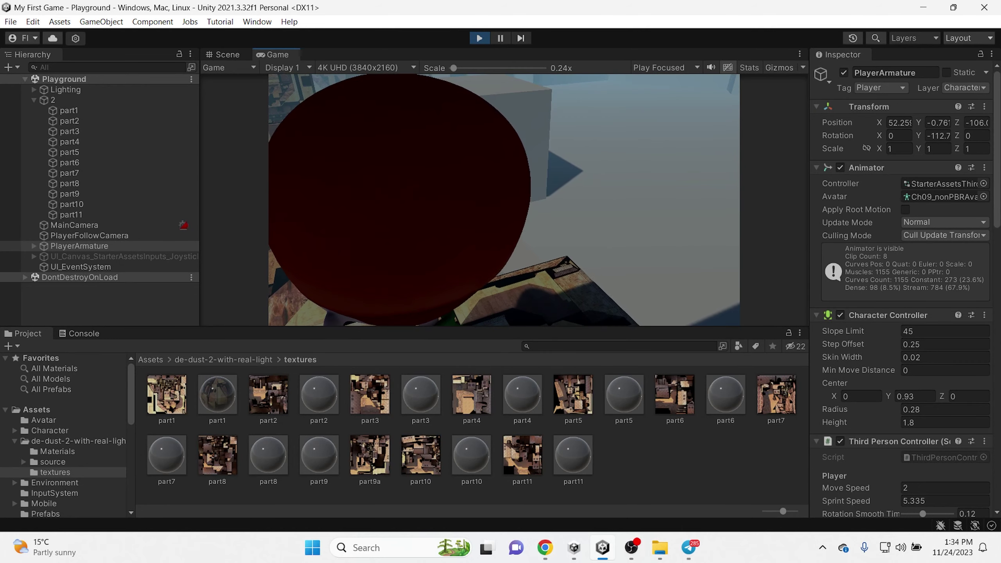
Run the character across the de_dust2 rooftops and climb onto the raised block.
{"action": "key", "text": "w"}
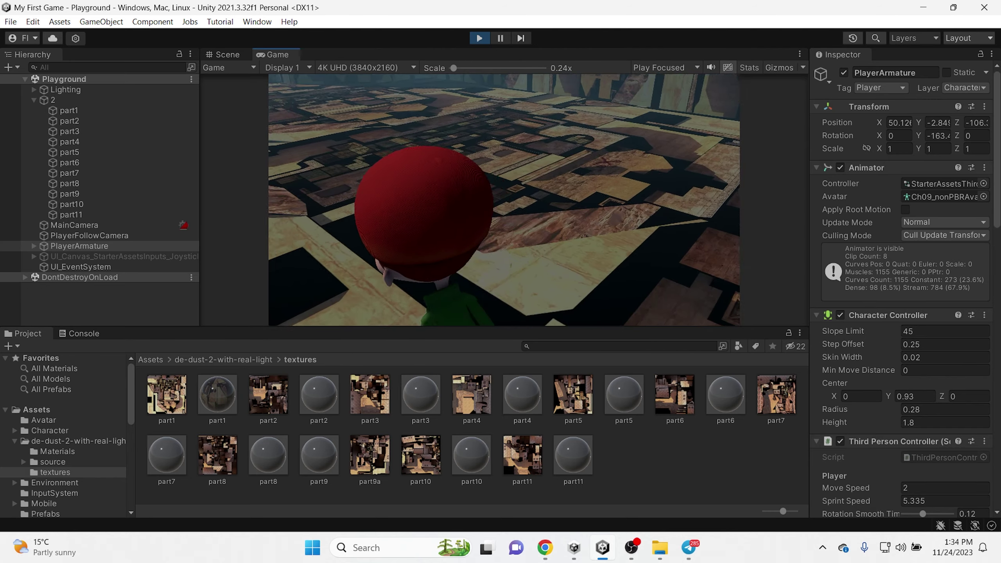
{"action": "key", "text": "w"}
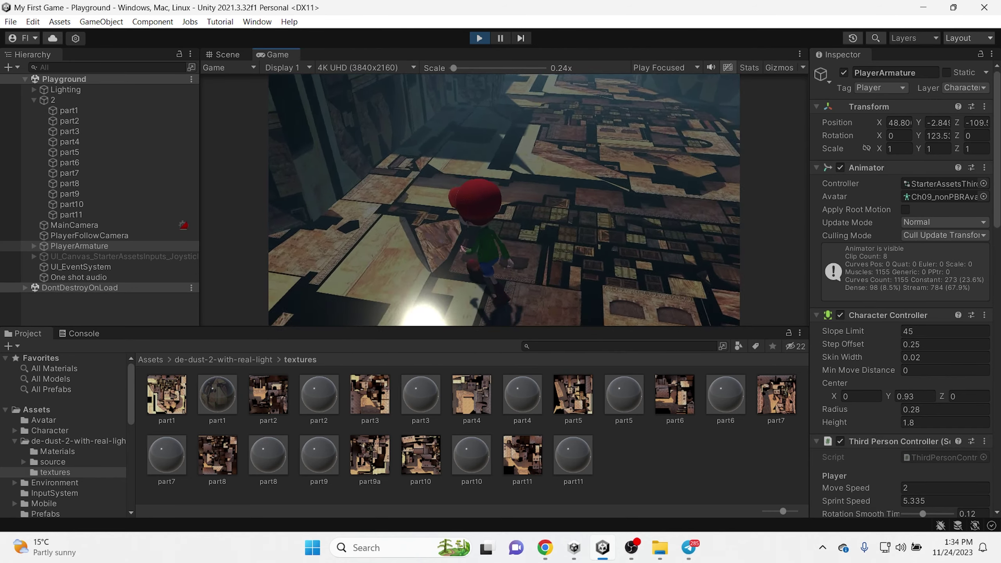
{"action": "key", "text": "w"}
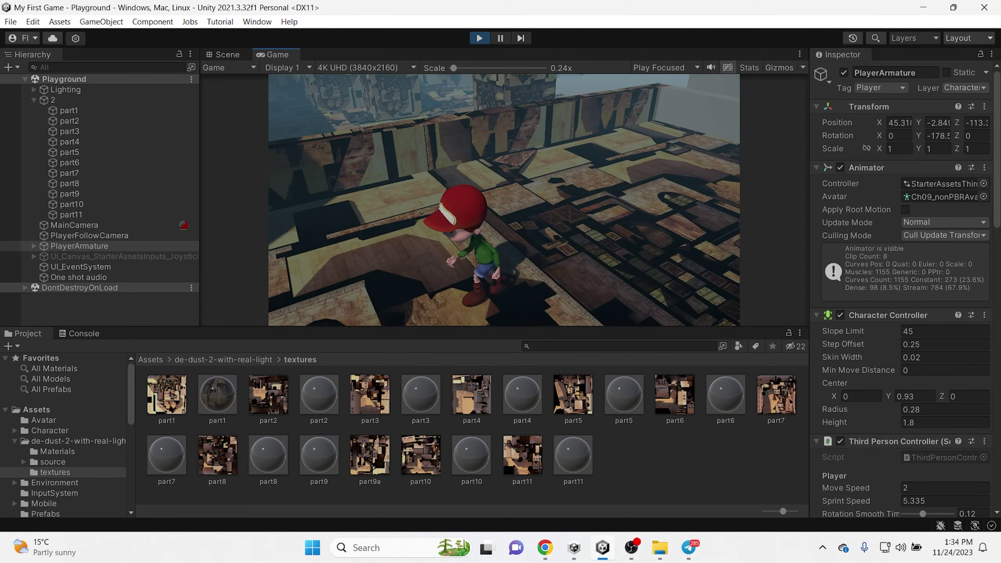
{"action": "key", "text": "w"}
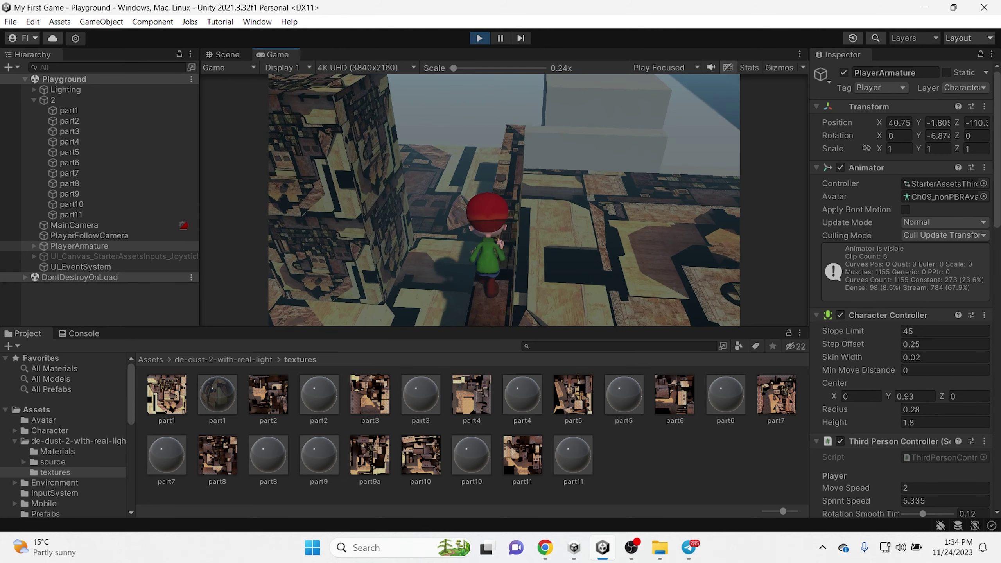
{"action": "key", "text": "w"}
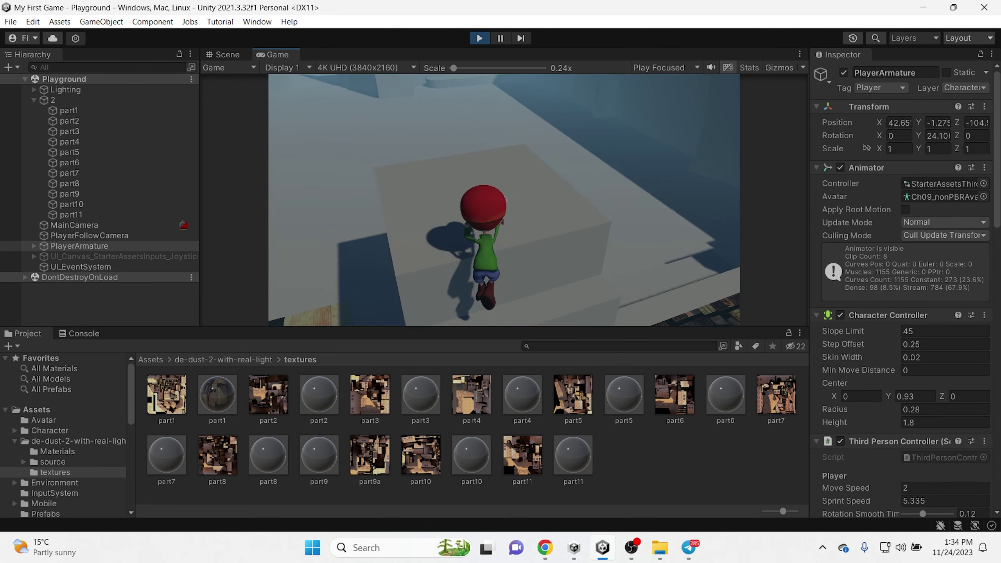
{"action": "key", "text": "w"}
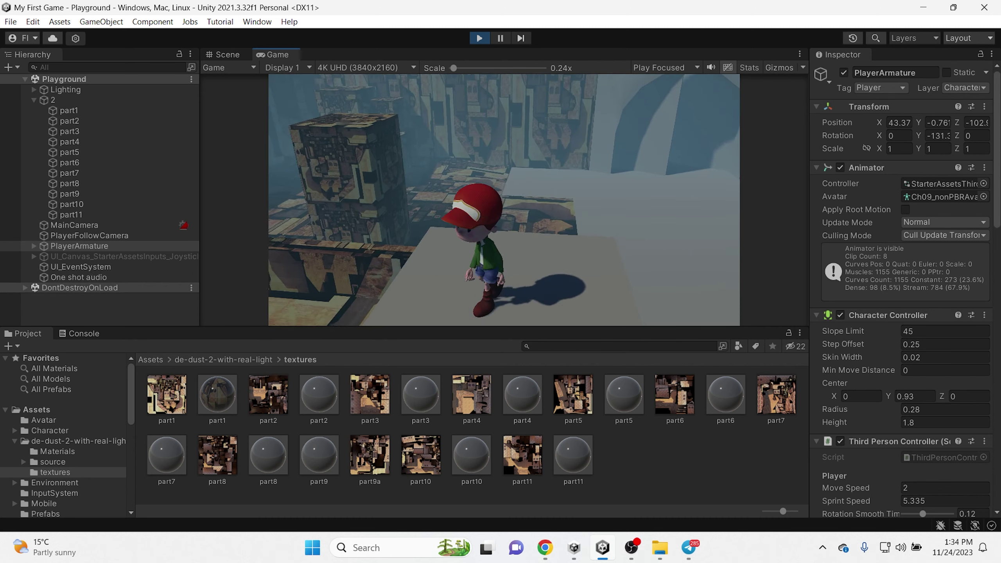
{"action": "key", "text": "s"}
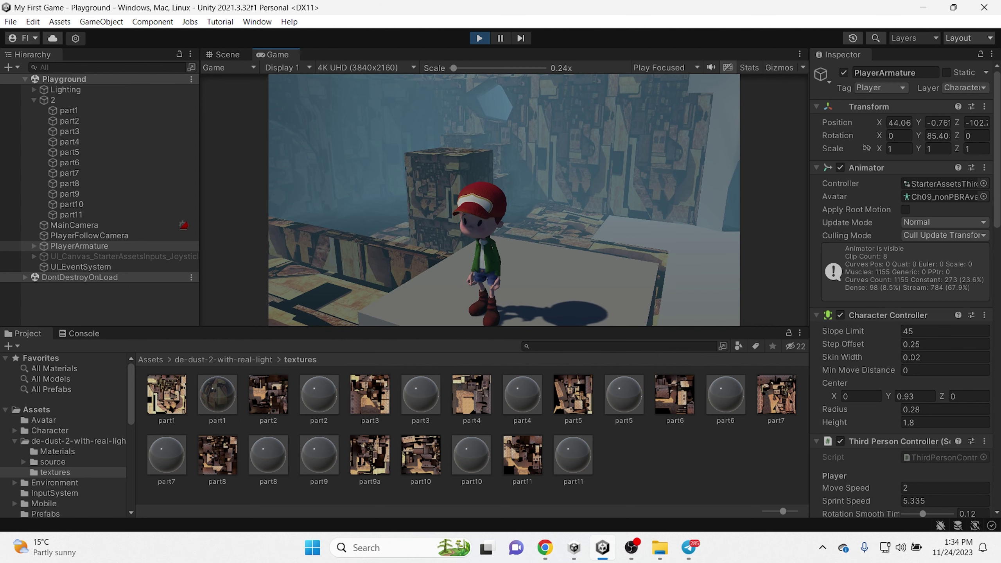
Drop the character off the block, run into a new area and jump at the wall.
{"action": "key", "text": "w"}
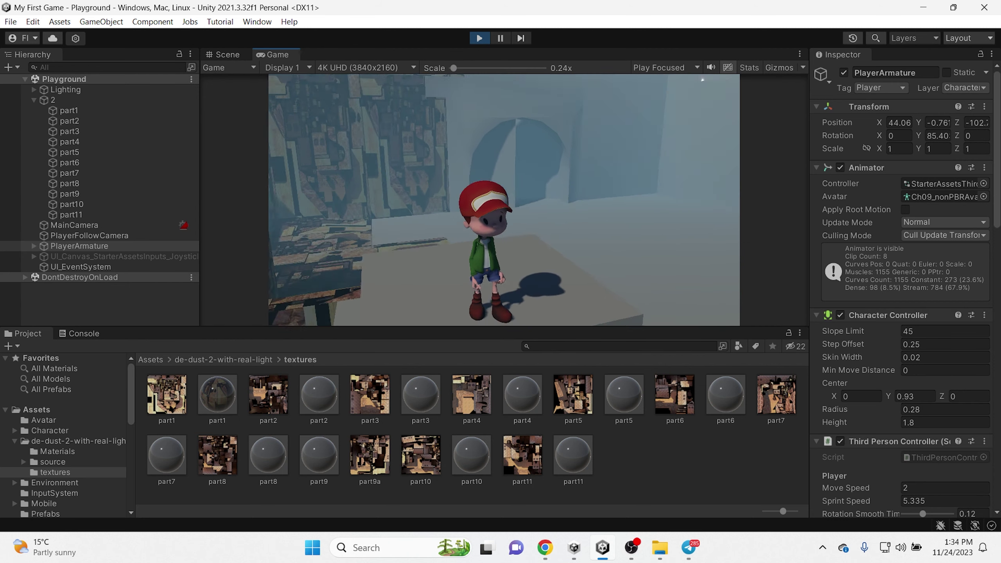
{"action": "key", "text": "space"}
{"action": "key", "text": "w"}
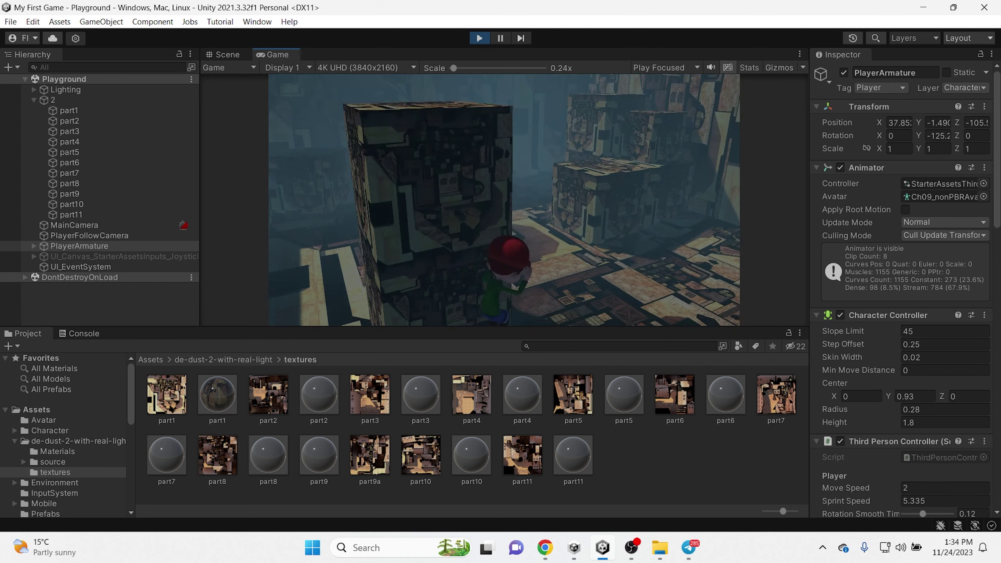
{"action": "key", "text": "w"}
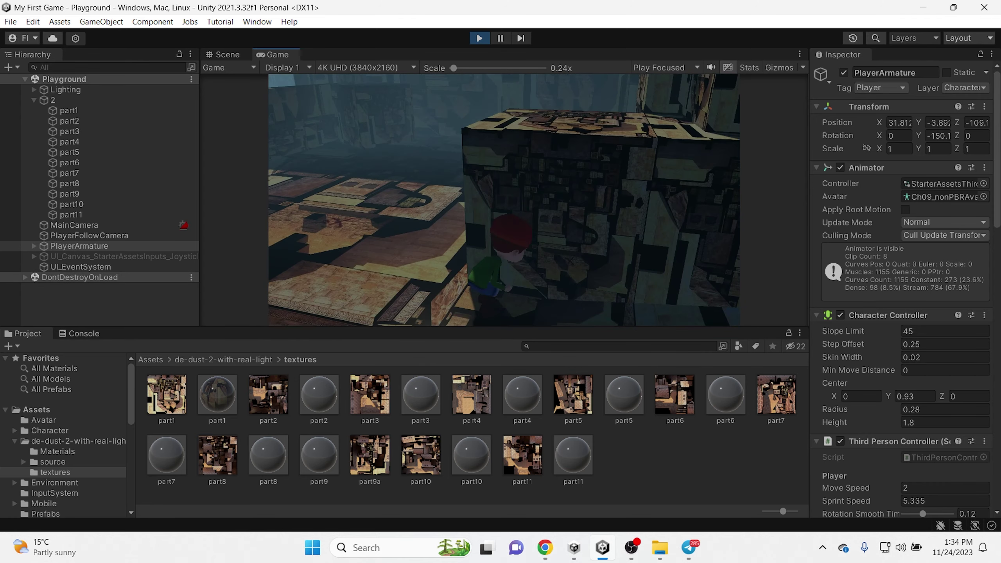
{"action": "key", "text": "w"}
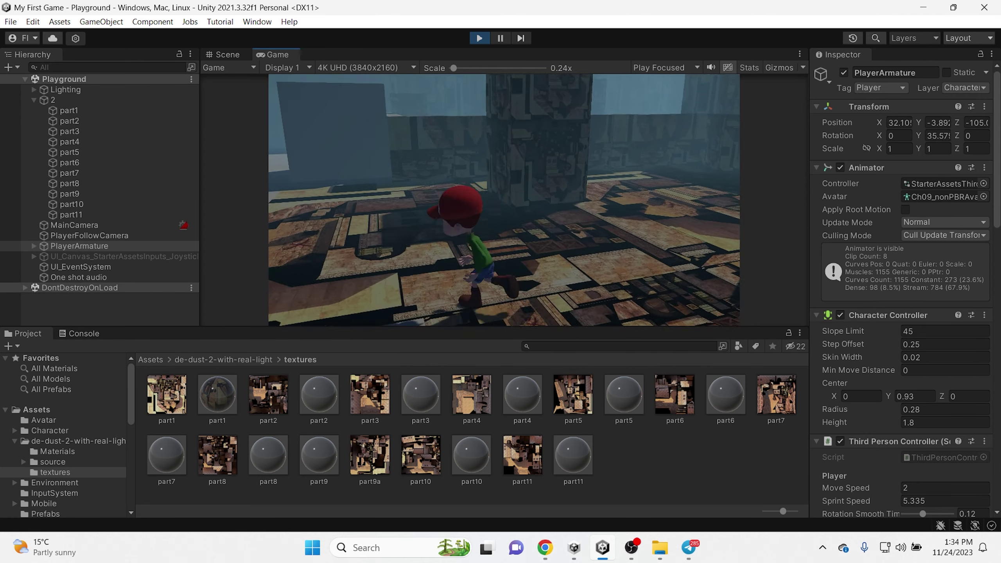
{"action": "key", "text": "w"}
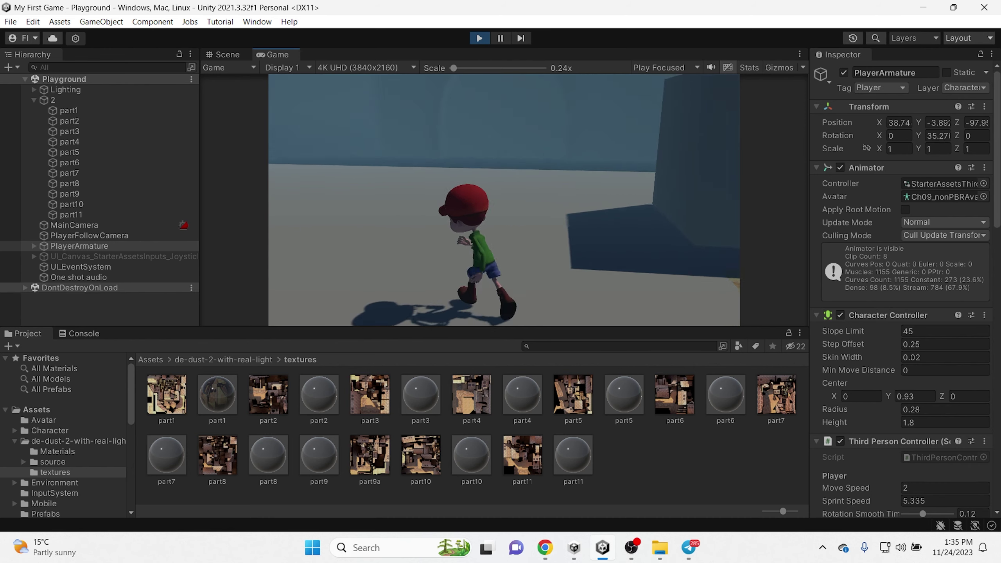
{"action": "key", "text": "w"}
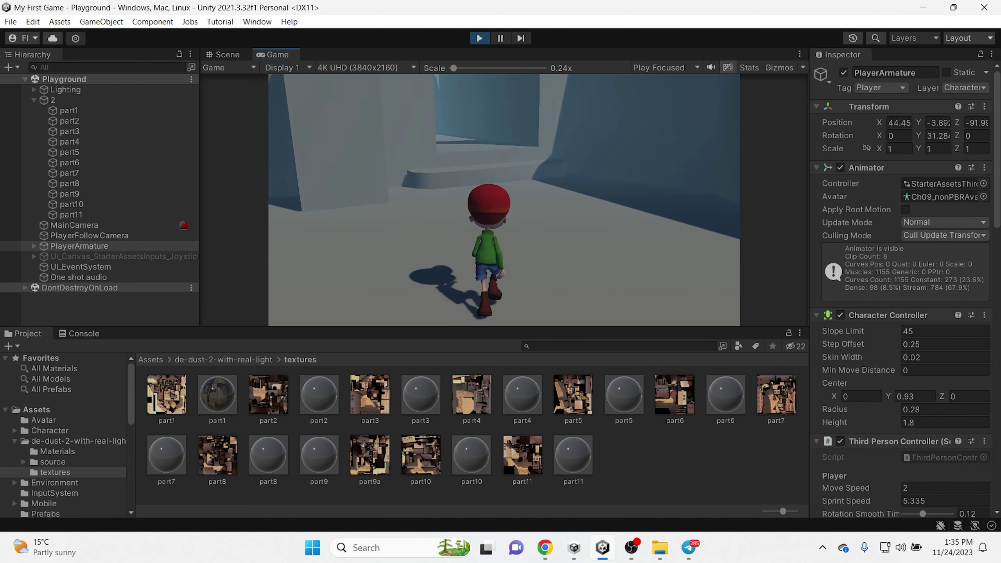
{"action": "key", "text": "w"}
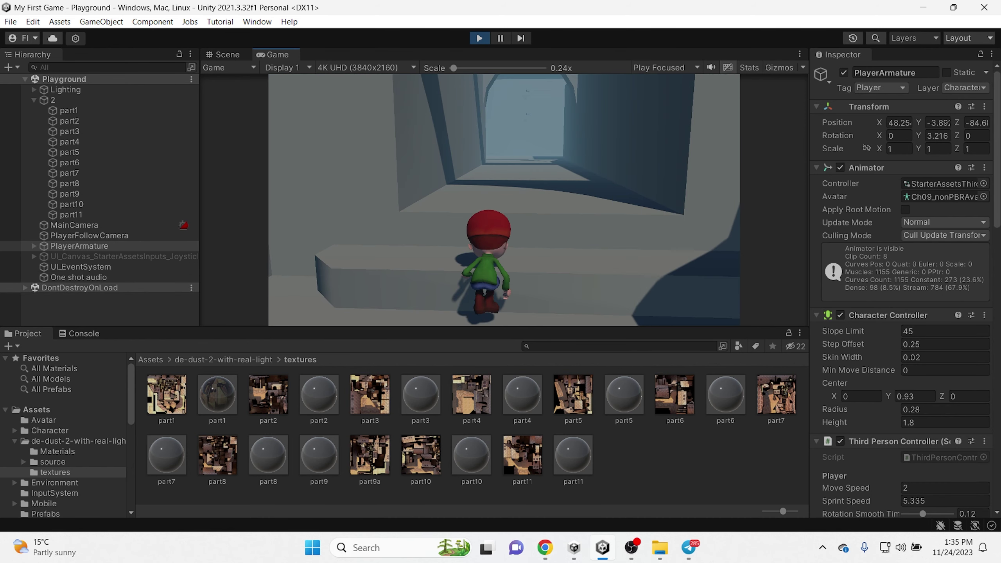
{"action": "key", "text": "space"}
Walk the character down the corridor, then return the Project panel to the Assets root.
{"action": "key", "text": "w"}
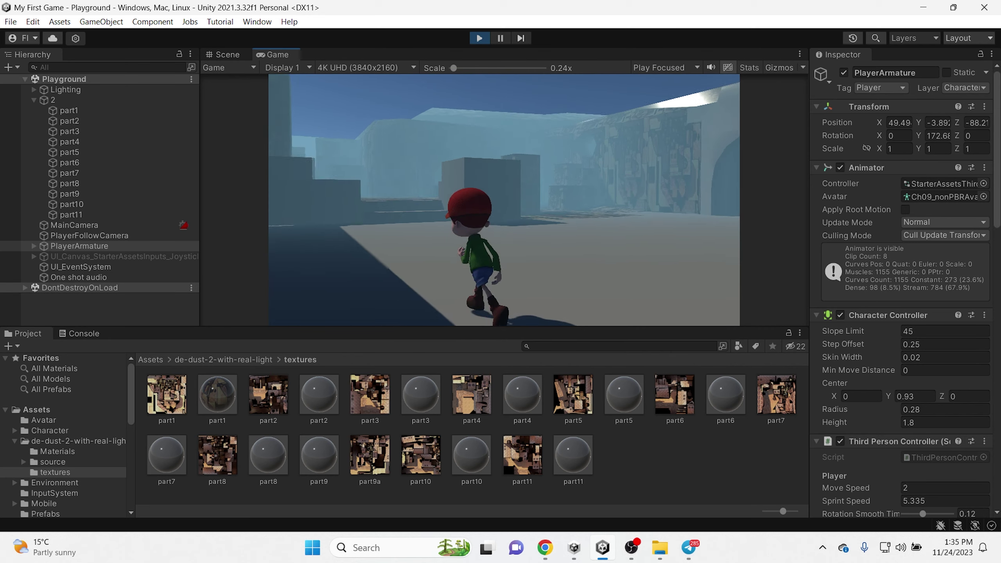
{"action": "key", "text": "s"}
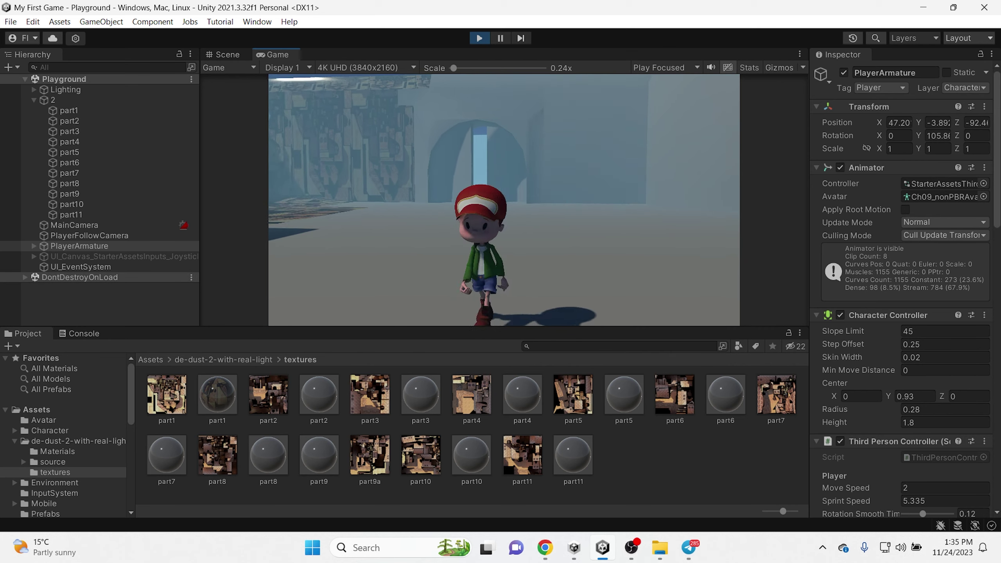
{"action": "key", "text": "w"}
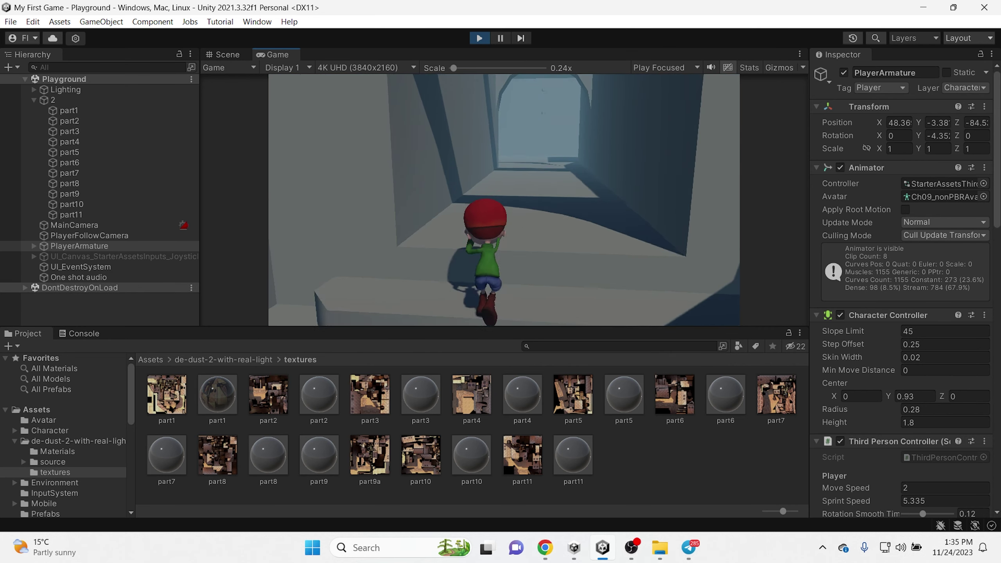
{"action": "key", "text": "w"}
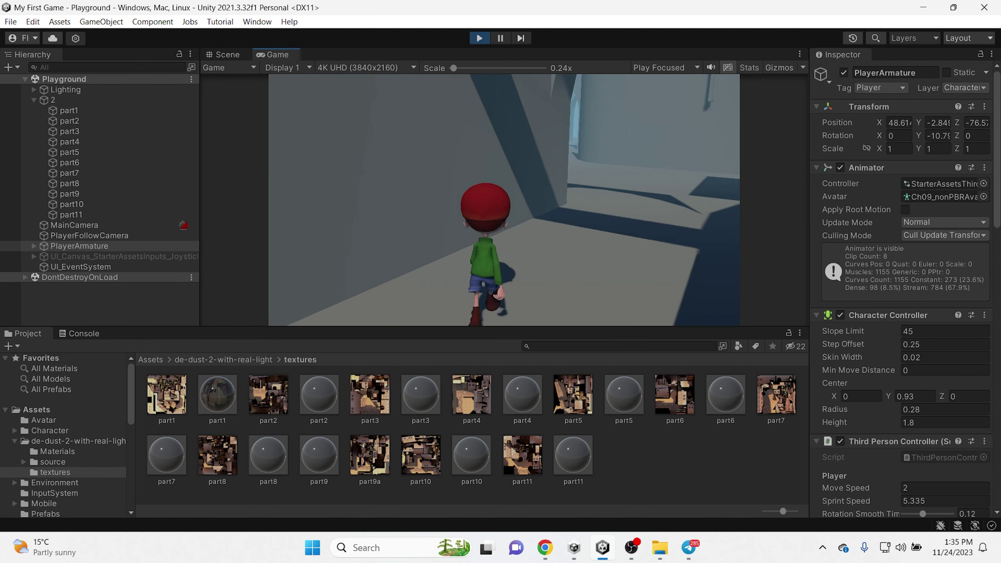
{"action": "key", "text": "w"}
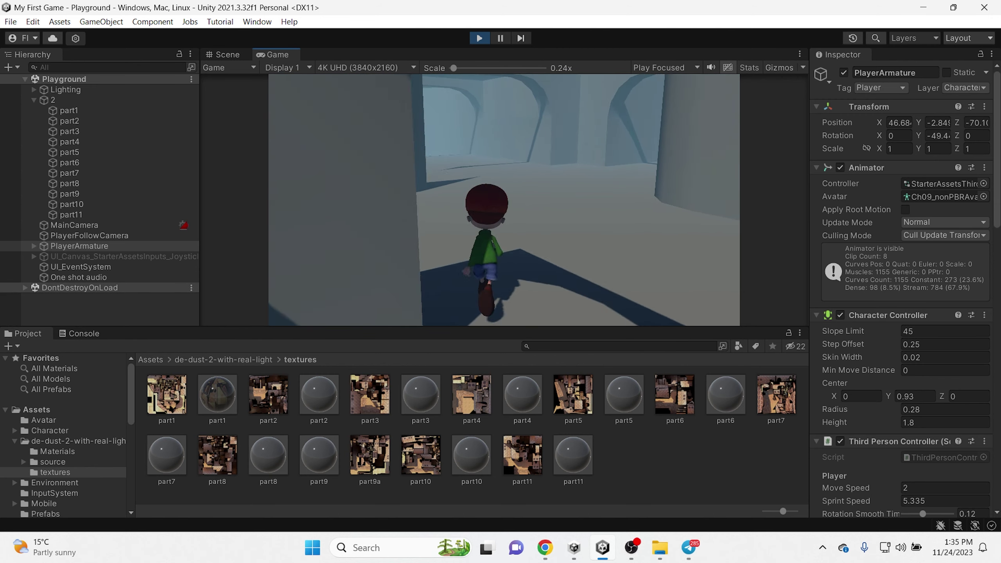
{"action": "key", "text": "w"}
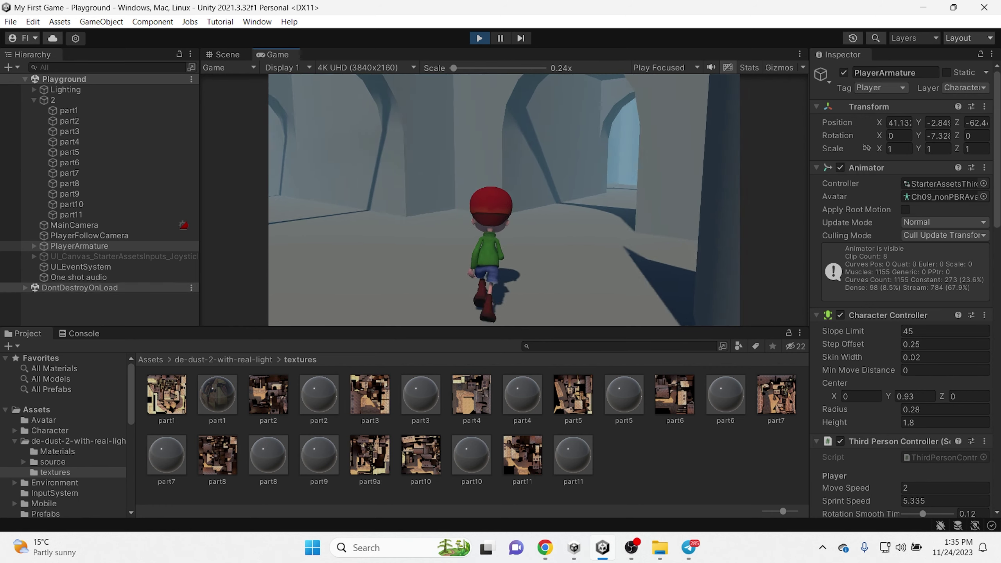
{"action": "key", "text": "w"}
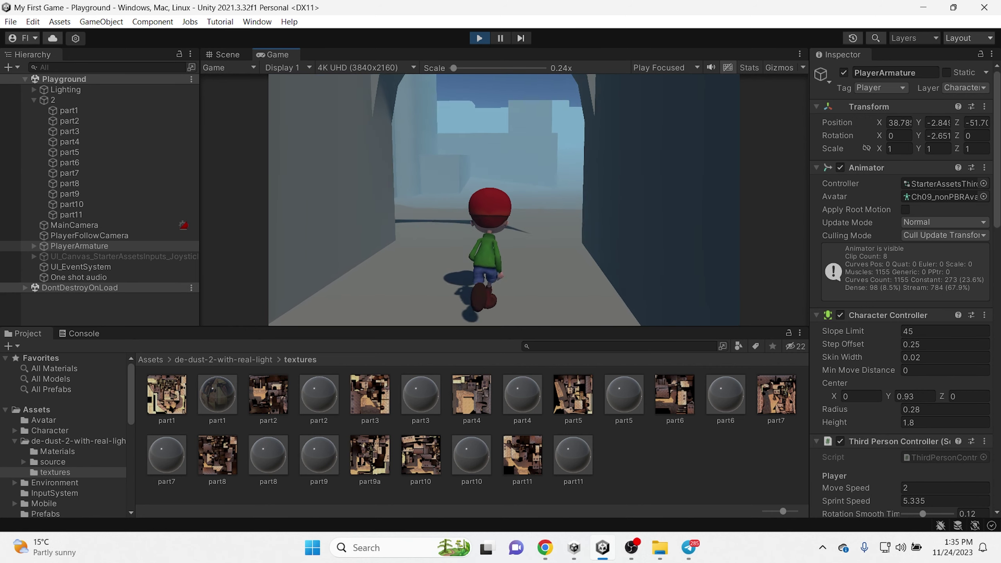
{"action": "key", "text": "w"}
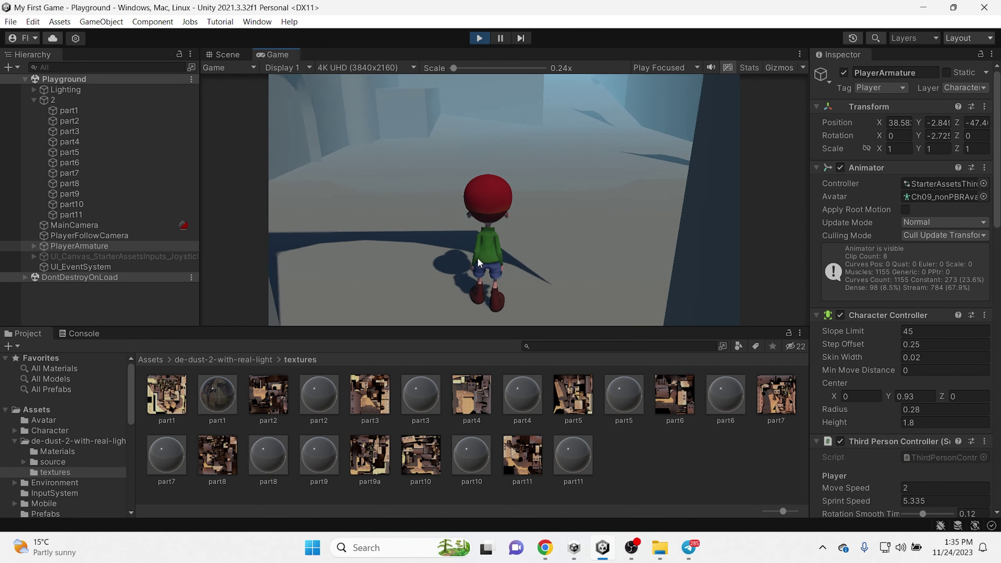
{"action": "left_click", "coordinate": [152, 360]}
Stop Play mode, delete map object 2, and delete the de-dust-2-with-real-light folder.
{"action": "left_click", "coordinate": [479, 38]}
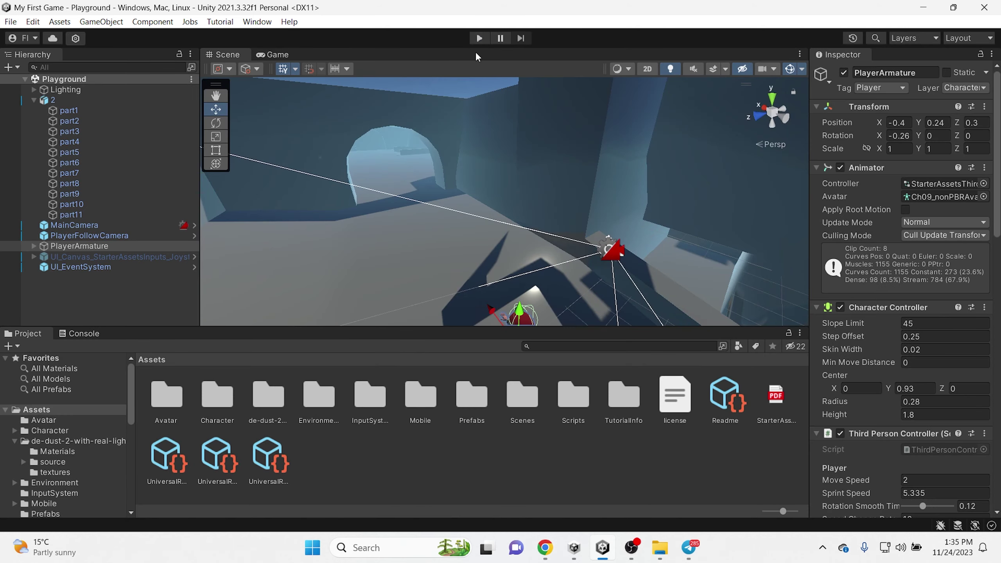
{"action": "mouse_move", "coordinate": [453, 130]}
{"action": "right_mouse_down"}
{"action": "mouse_move", "coordinate": [404, 189]}
{"action": "mouse_move", "coordinate": [80, 206]}
{"action": "right_mouse_up"}
{"action": "left_click", "coordinate": [52, 100]}
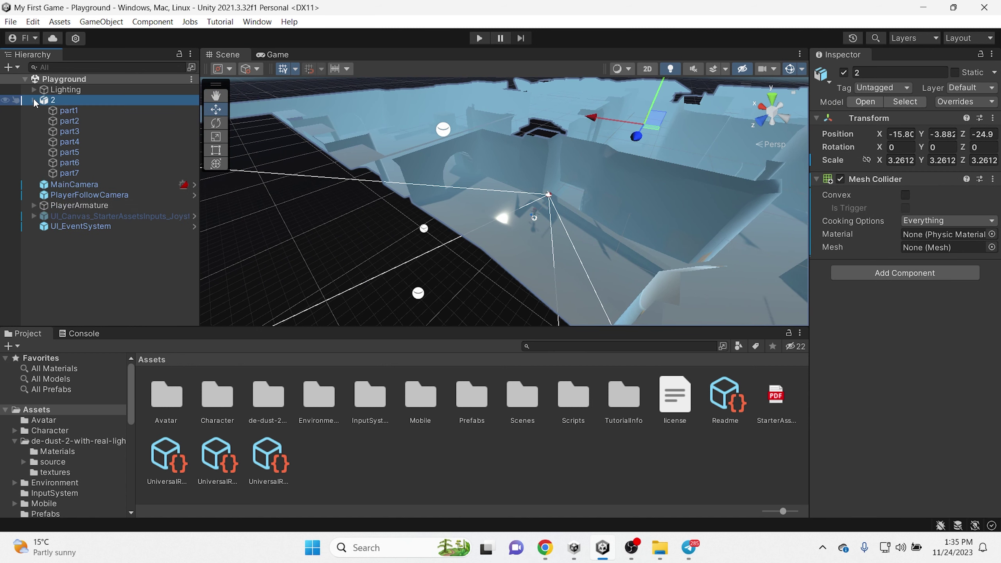
{"action": "left_click", "coordinate": [34, 100]}
{"action": "key", "text": "Delete"}
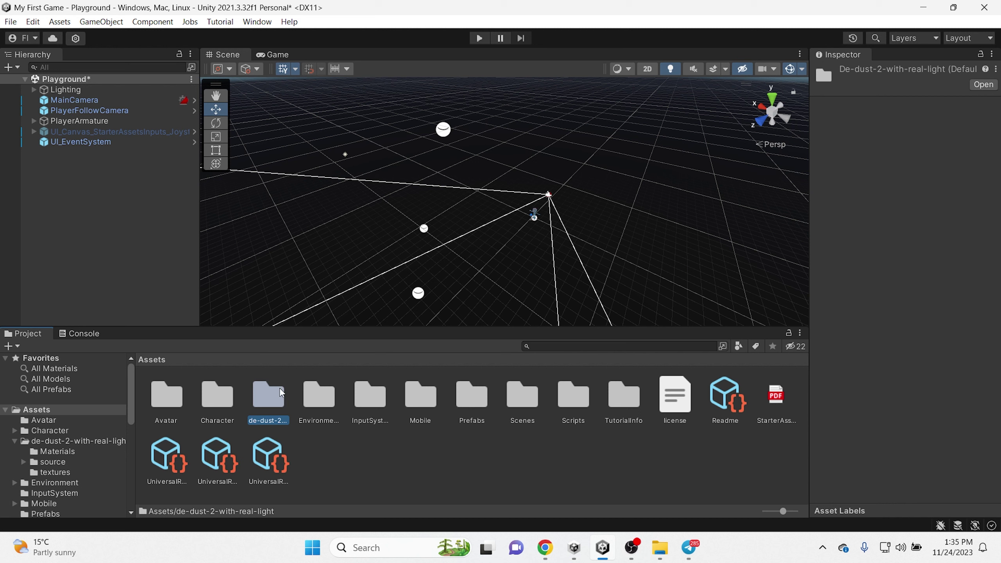
{"action": "key", "text": "Delete"}
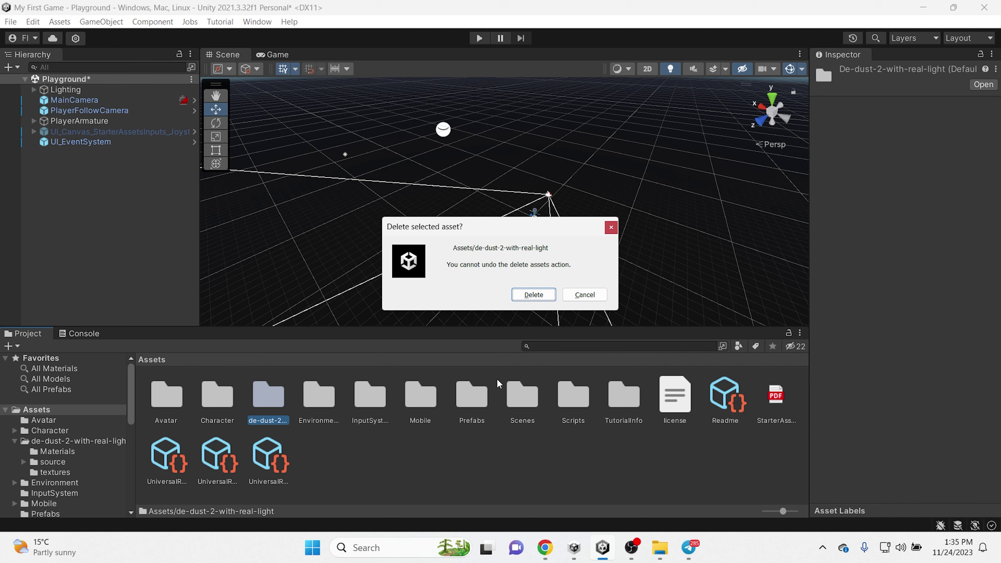
{"action": "left_click", "coordinate": [543, 299]}
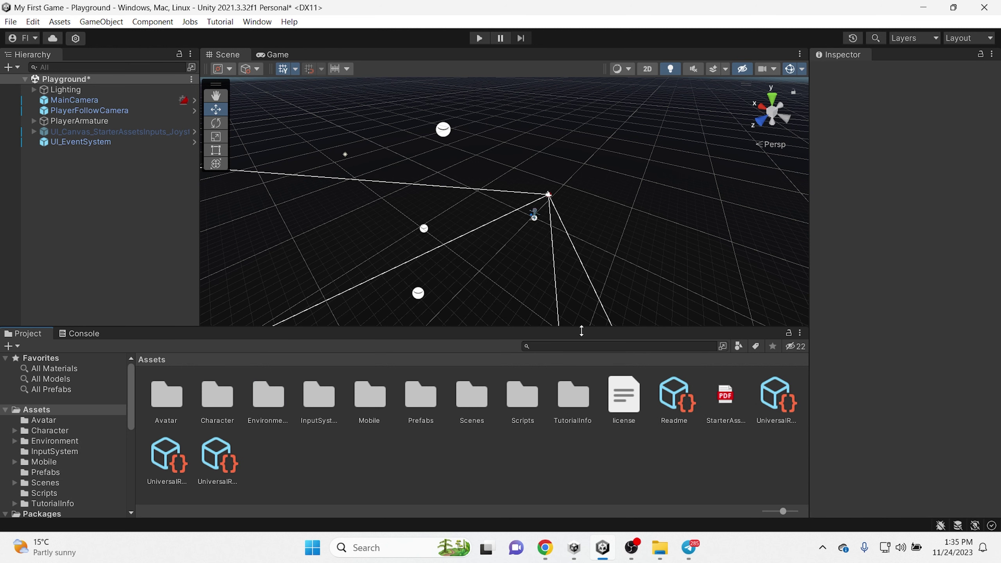
Reopen the Sketchfab website through a Google search for 'sketchfab'.
{"action": "left_click", "coordinate": [560, 552]}
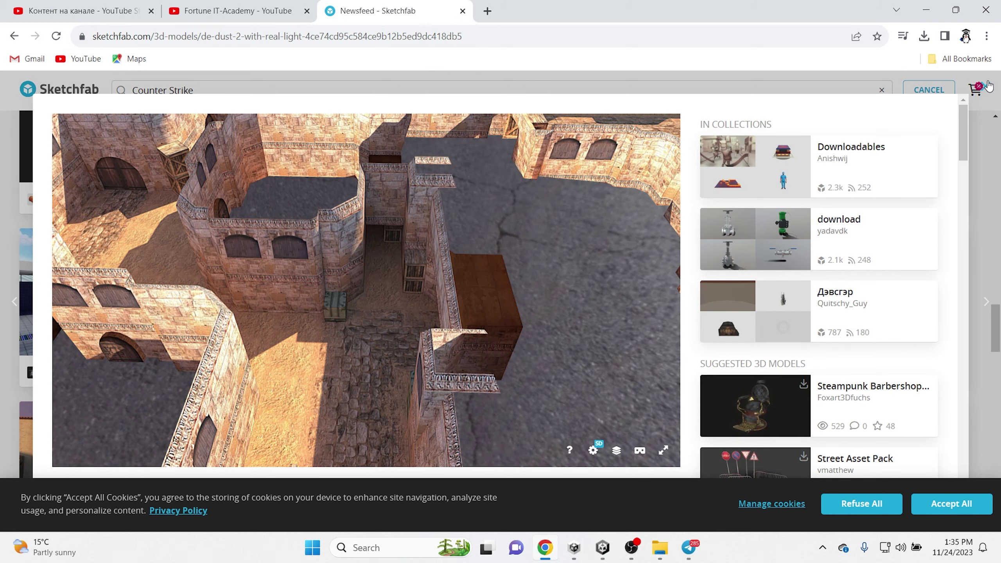
{"action": "left_click", "coordinate": [988, 85]}
{"action": "triple_click", "coordinate": [228, 90]}
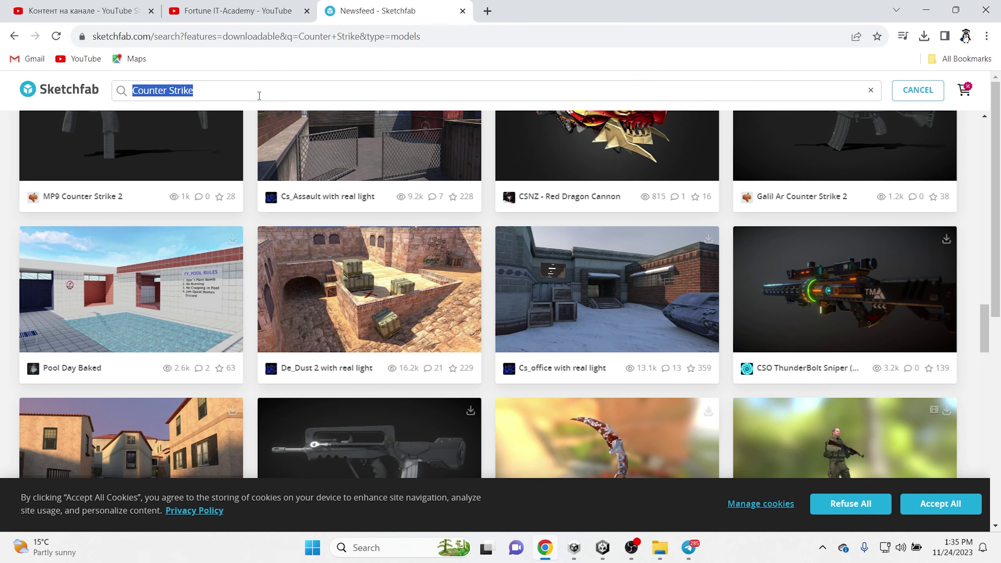
{"action": "left_click", "coordinate": [345, 36]}
{"action": "type", "text": "sk"}
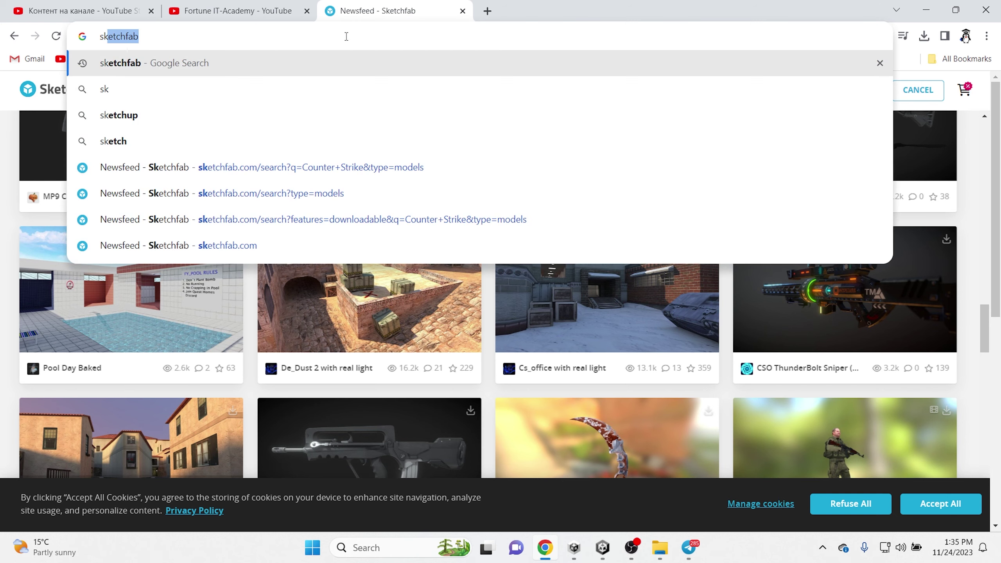
{"action": "key", "text": "Return"}
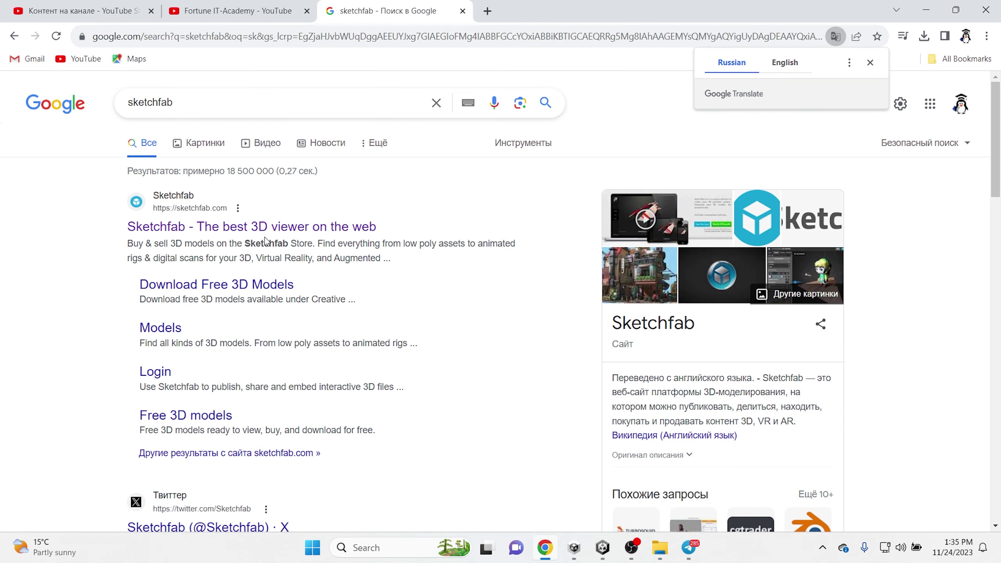
{"action": "left_click", "coordinate": [272, 228]}
Search Sketchfab models for 'Counter Strike' and scroll to the de_dust2 - CS map result.
{"action": "left_click", "coordinate": [434, 90]}
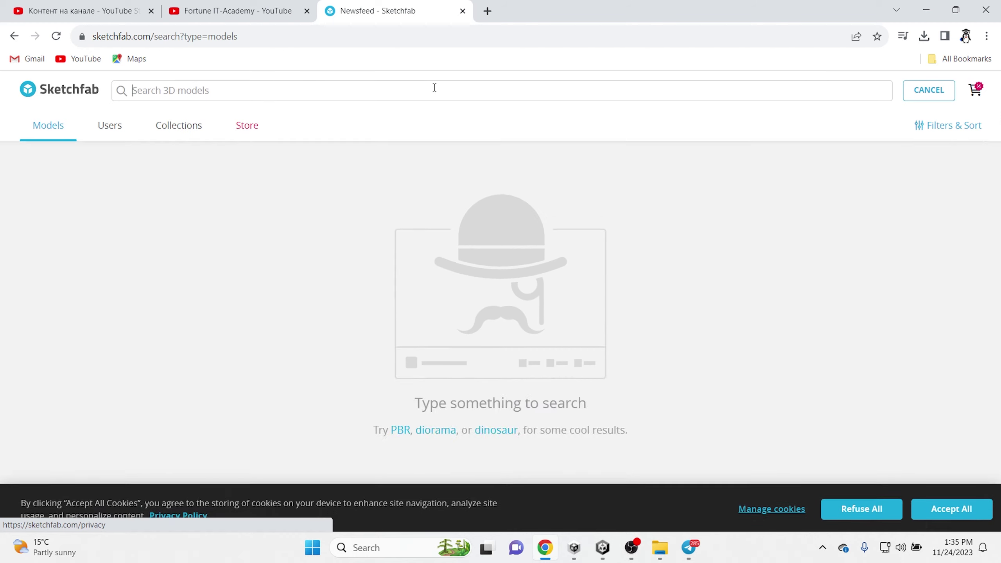
{"action": "type", "text": "Counter Strike"}
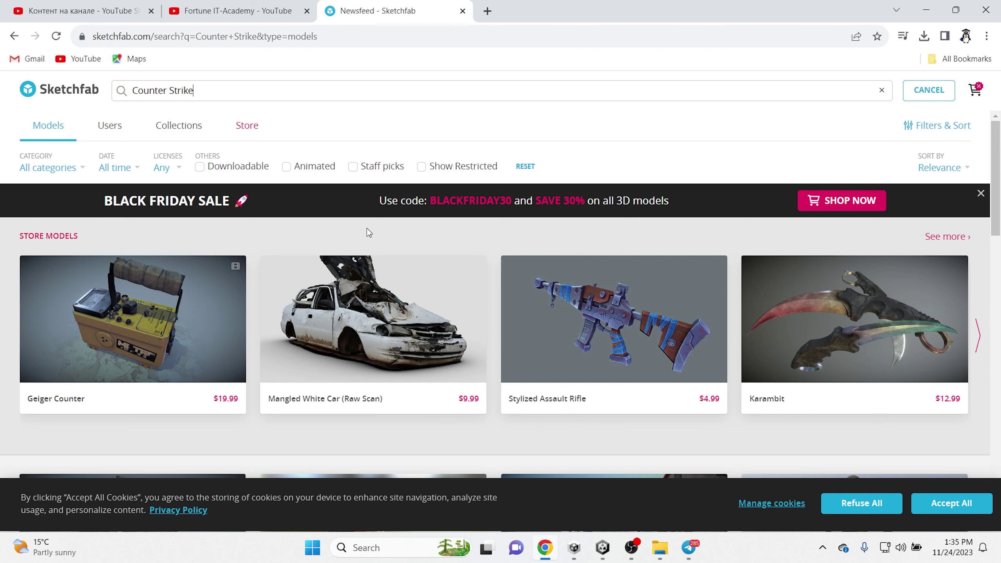
{"action": "scroll", "coordinate": [564, 350], "scroll_direction": "down", "scroll_amount": 5}
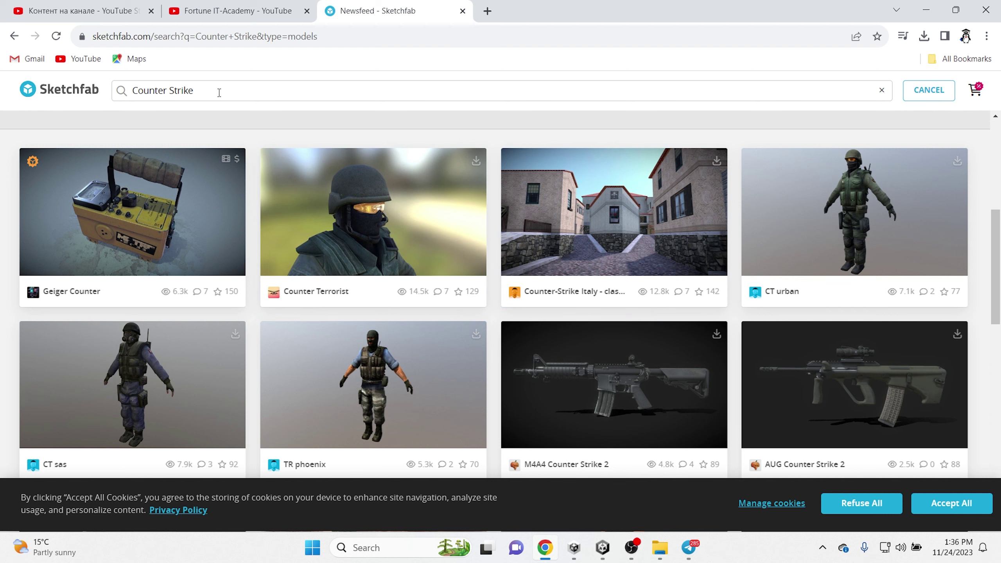
{"action": "scroll", "coordinate": [471, 286], "scroll_direction": "down", "scroll_amount": 5}
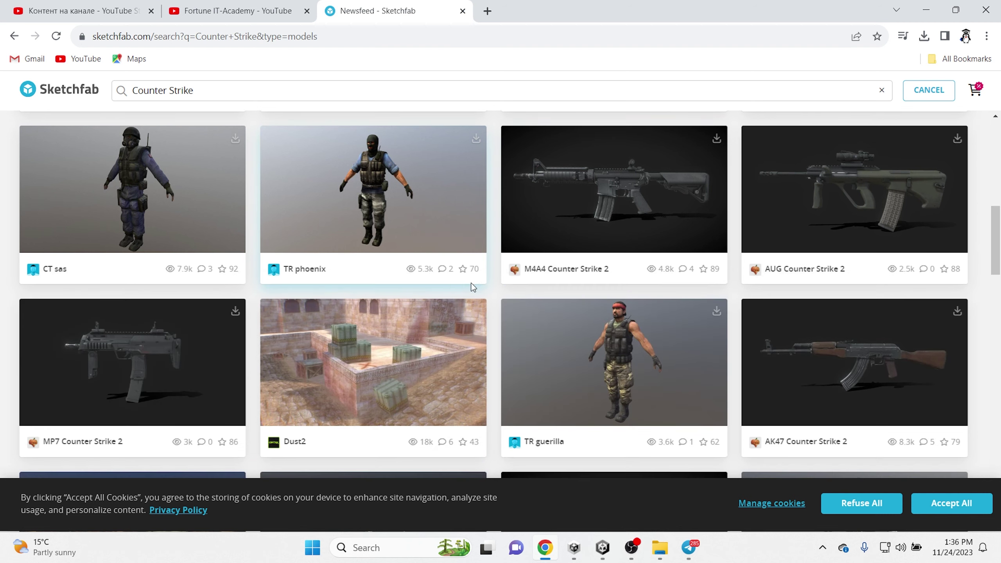
{"action": "scroll", "coordinate": [377, 256], "scroll_direction": "down", "scroll_amount": 5}
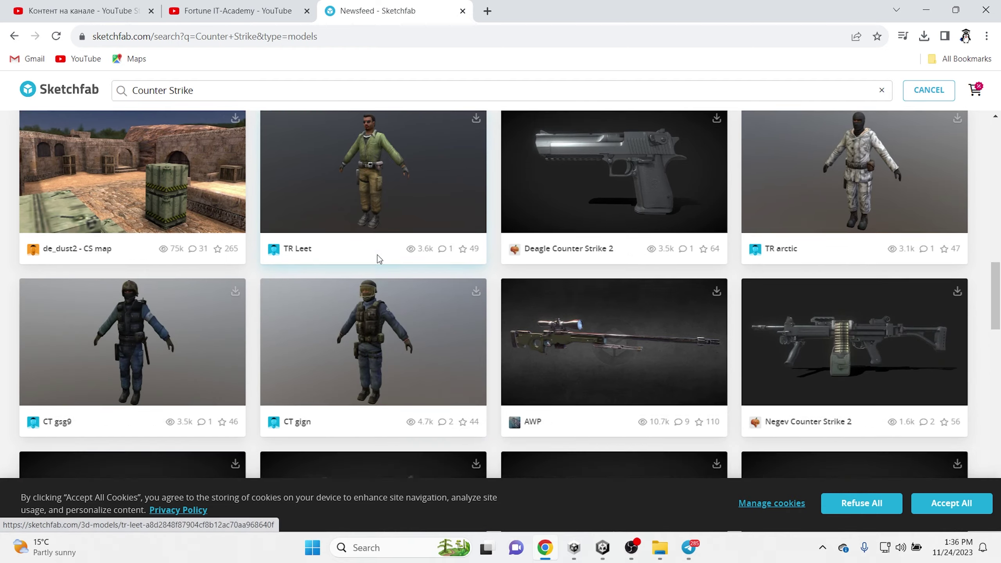
{"action": "scroll", "coordinate": [337, 282], "scroll_direction": "up", "scroll_amount": 3}
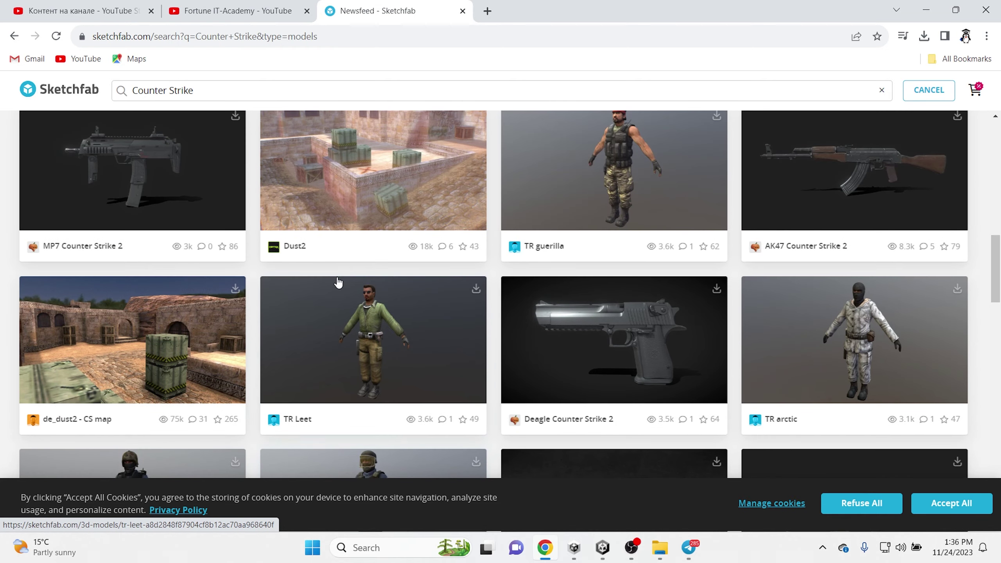
Open the de_dust2 - CS map model, orbit its 3D preview, and accept all cookies.
{"action": "left_click", "coordinate": [124, 338]}
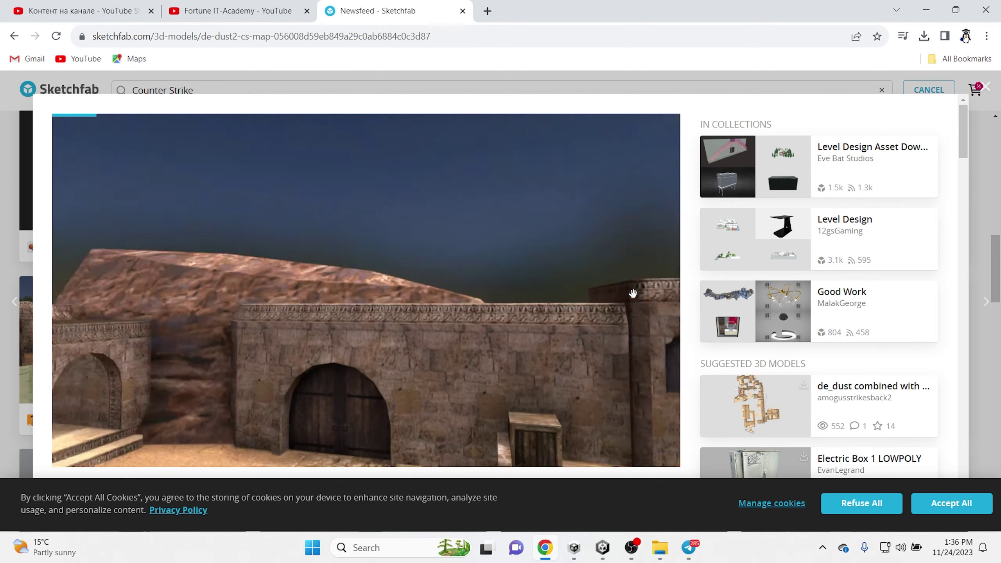
{"action": "left_click_drag", "start_coordinate": [632, 292], "coordinate": [216, 277]}
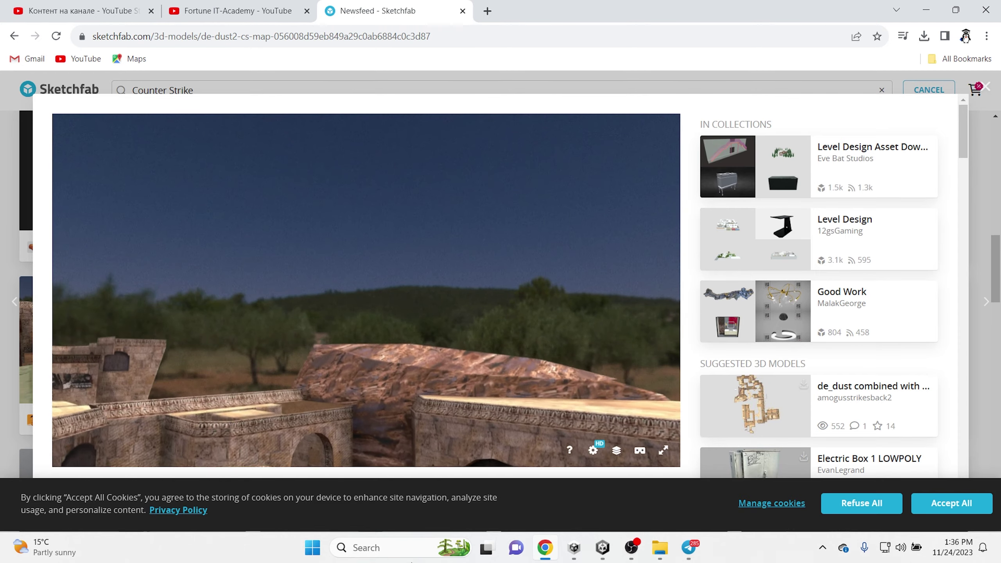
{"action": "right_click", "coordinate": [458, 366]}
{"action": "mouse_move", "coordinate": [328, 294]}
{"action": "left_mouse_down"}
{"action": "mouse_move", "coordinate": [281, 306]}
{"action": "mouse_move", "coordinate": [436, 370]}
{"action": "mouse_move", "coordinate": [169, 455]}
{"action": "mouse_move", "coordinate": [669, 465]}
{"action": "left_mouse_up"}
{"action": "left_click", "coordinate": [951, 503]}
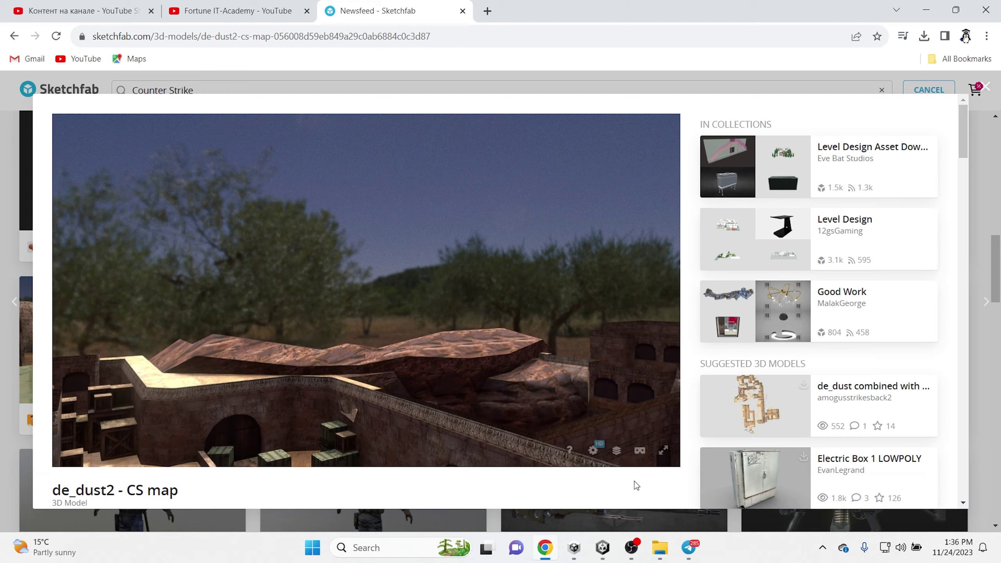
{"action": "scroll", "coordinate": [636, 485], "scroll_direction": "down", "scroll_amount": 5}
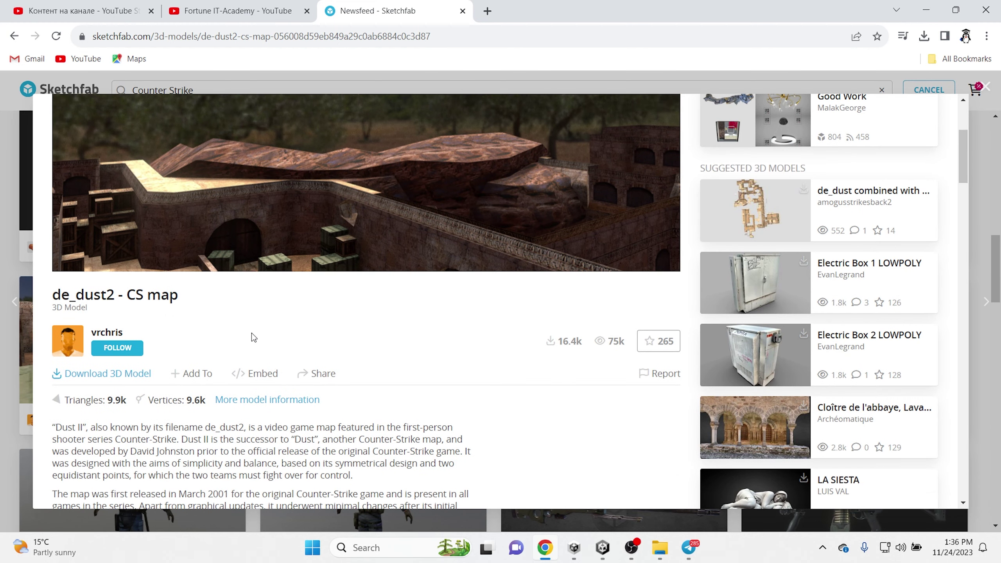
Download the map in GLB format as de_dust2_-_cs_map.glb and show it in Downloads.
{"action": "left_click", "coordinate": [130, 373]}
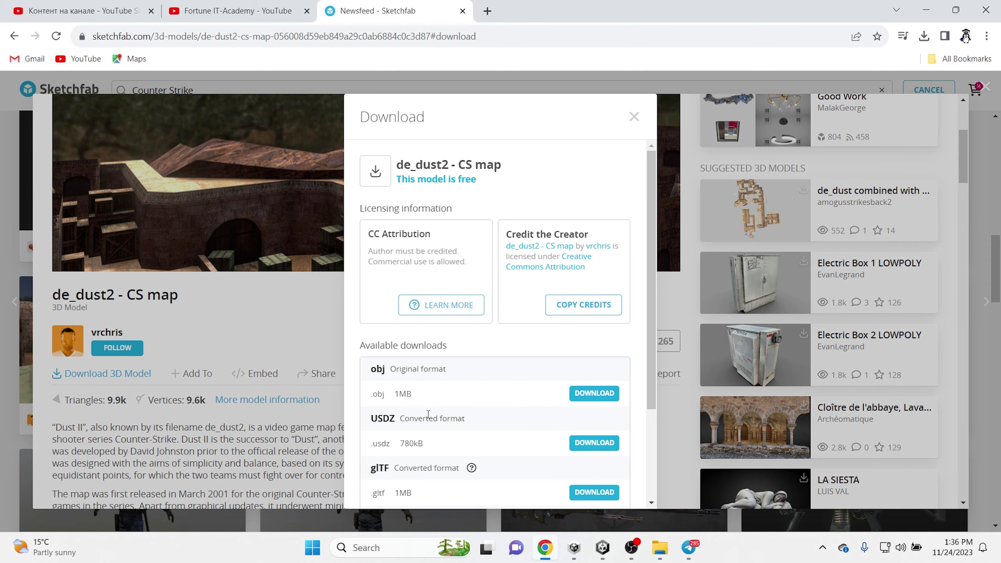
{"action": "scroll", "coordinate": [428, 414], "scroll_direction": "down", "scroll_amount": 3}
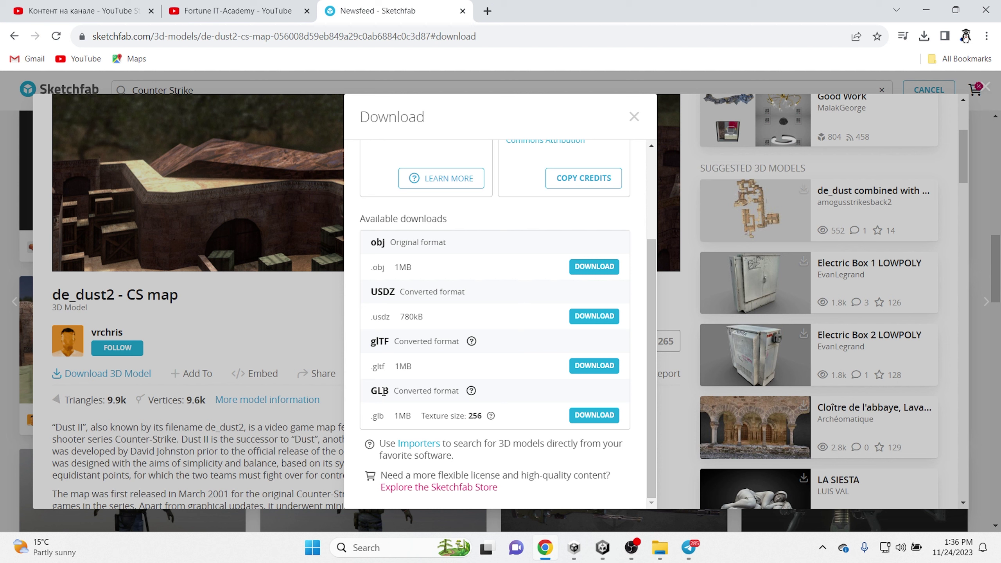
{"action": "left_click", "coordinate": [606, 418]}
{"action": "left_click", "coordinate": [923, 37]}
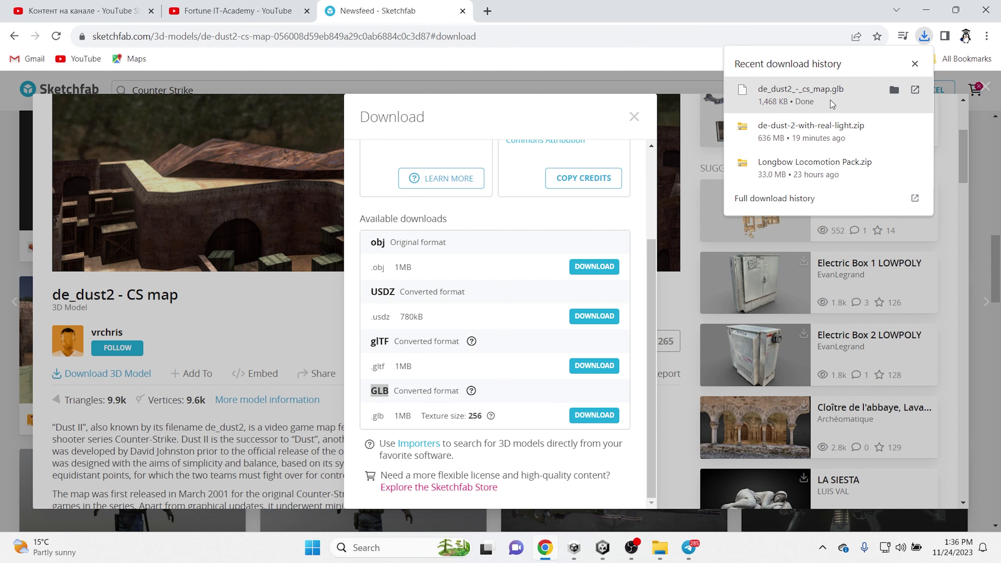
{"action": "left_click", "coordinate": [890, 94]}
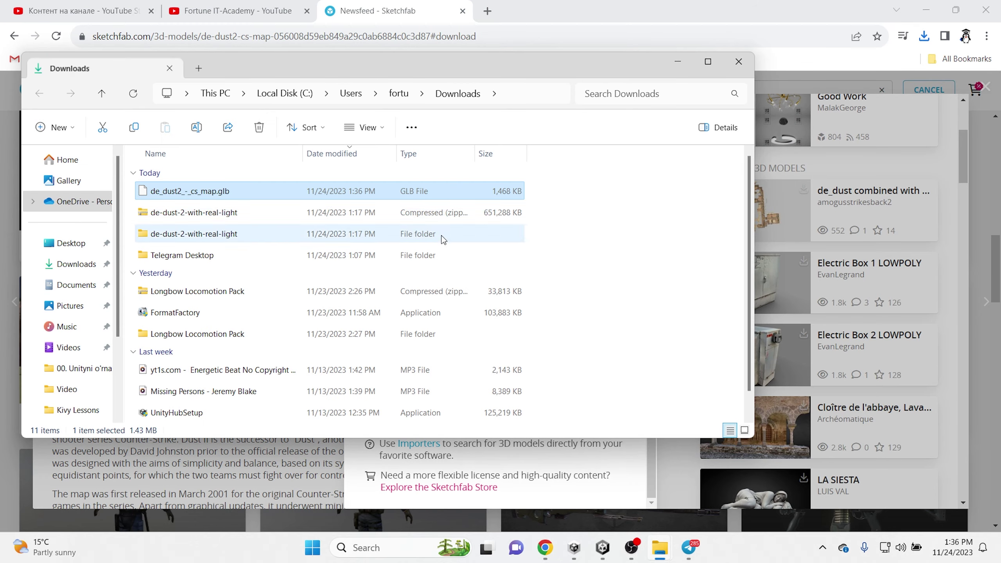
{"action": "left_click_drag", "start_coordinate": [201, 196], "coordinate": [270, 196]}
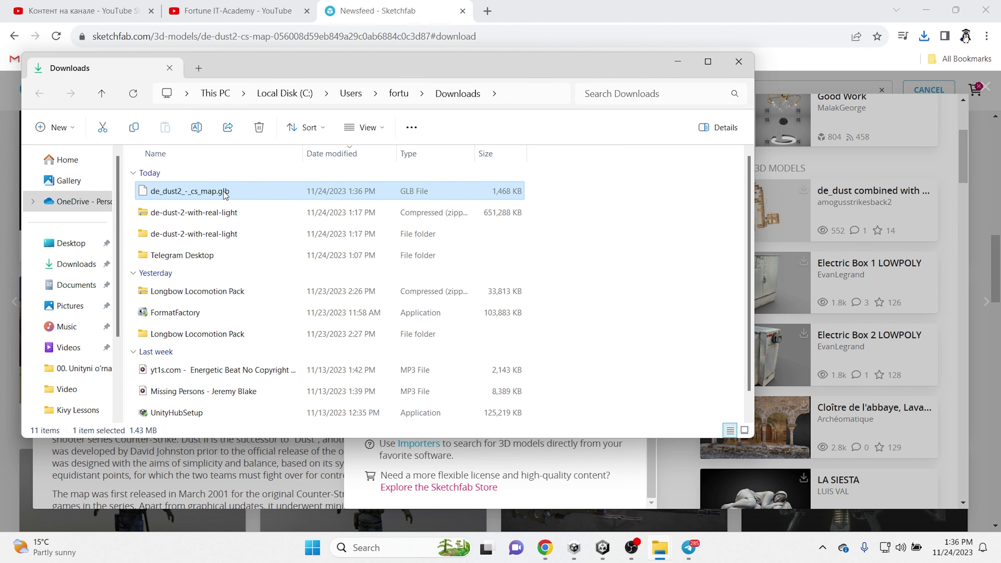
Drop de_dust2_-_cs_map.glb into the Unity project's Assets to import it.
{"action": "mouse_move", "coordinate": [224, 193]}
{"action": "left_mouse_down"}
{"action": "mouse_move", "coordinate": [601, 552]}
{"action": "mouse_move", "coordinate": [475, 473]}
{"action": "left_mouse_up"}
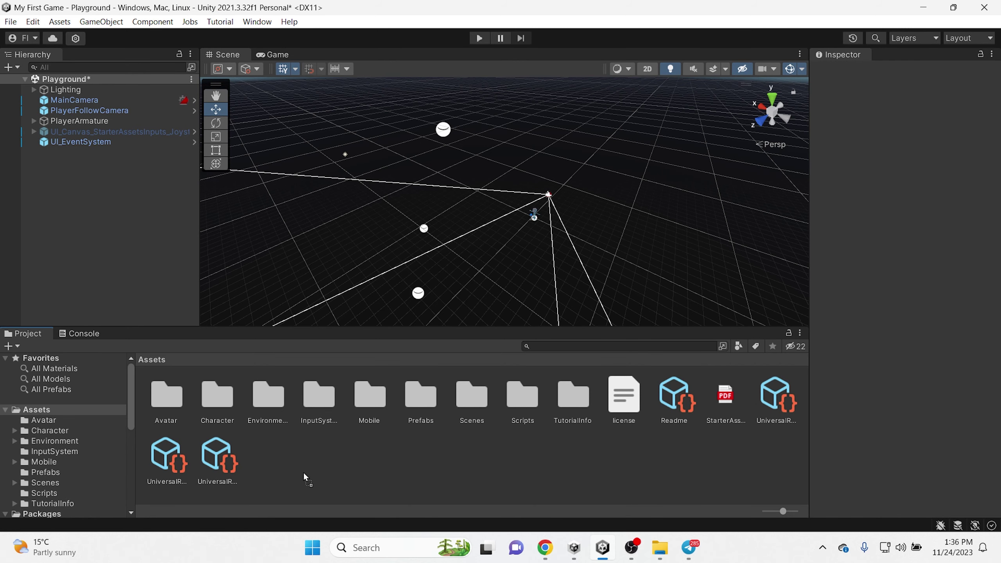
{"action": "left_click_drag", "start_coordinate": [287, 436], "coordinate": [267, 457]}
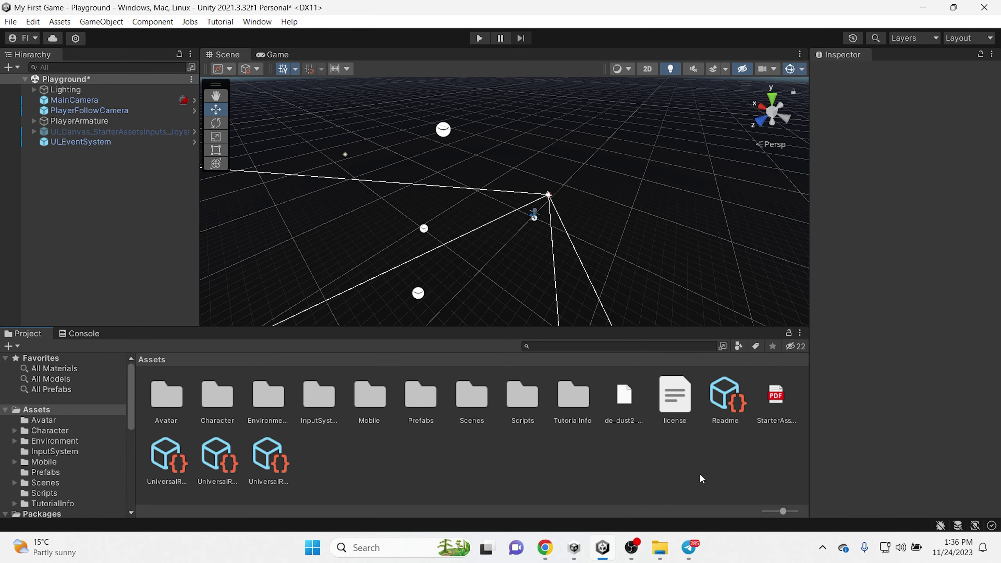
{"action": "left_click", "coordinate": [619, 401]}
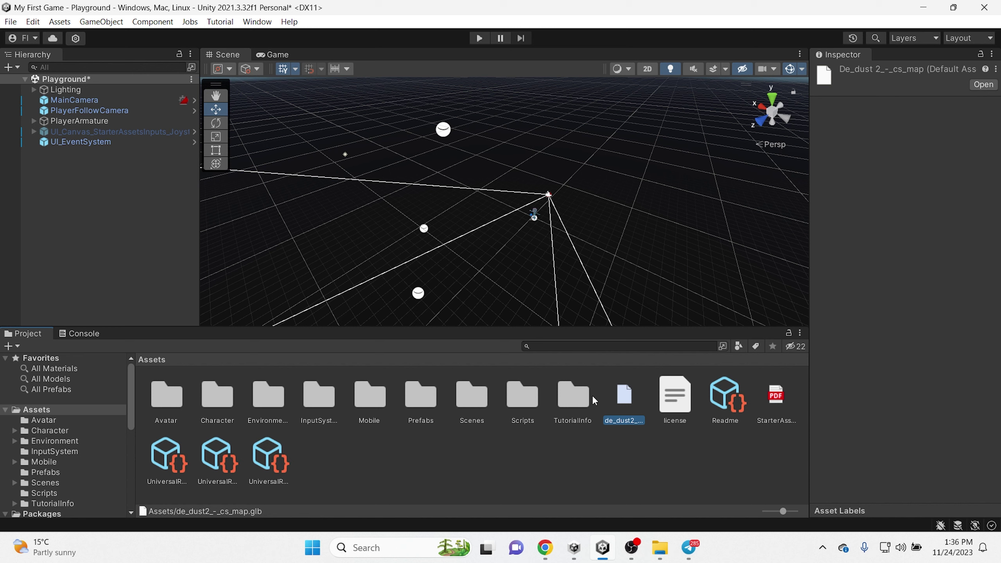
{"action": "left_click_drag", "start_coordinate": [681, 407], "coordinate": [470, 239]}
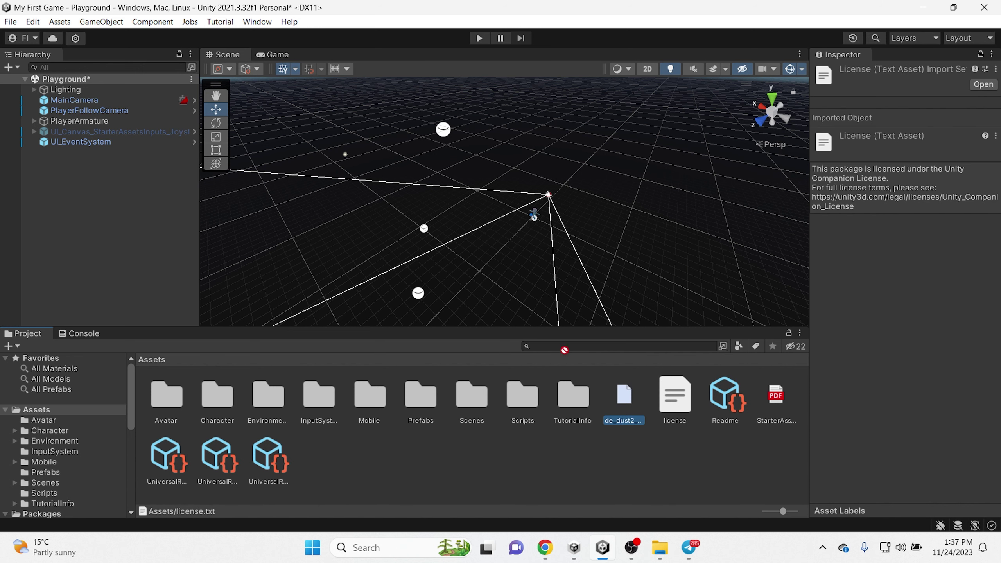
{"action": "left_click_drag", "start_coordinate": [675, 396], "coordinate": [536, 255]}
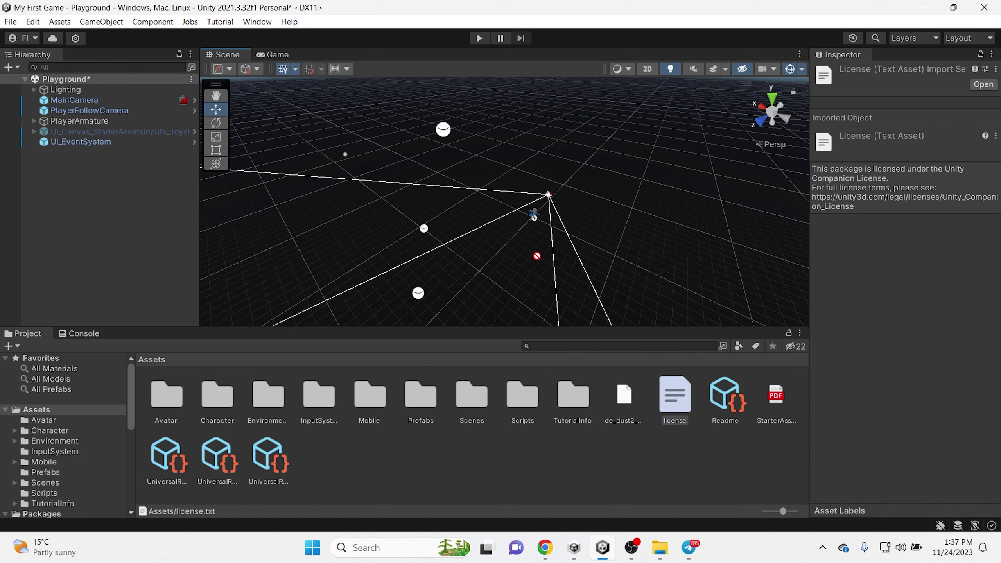
Delete the imported de_dust2 asset from Assets.
{"action": "left_click", "coordinate": [638, 402]}
{"action": "key", "text": "Delete"}
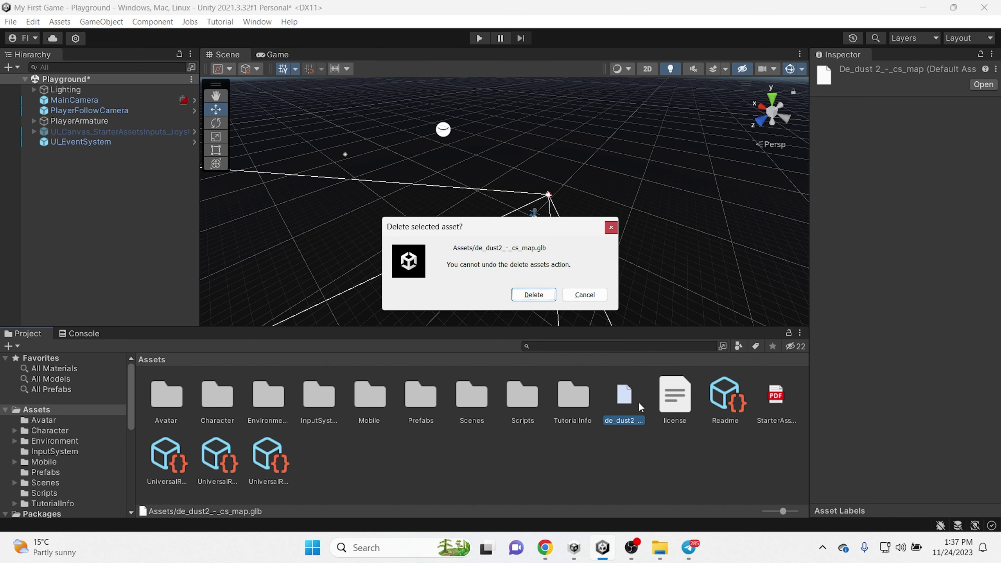
{"action": "left_click", "coordinate": [521, 291]}
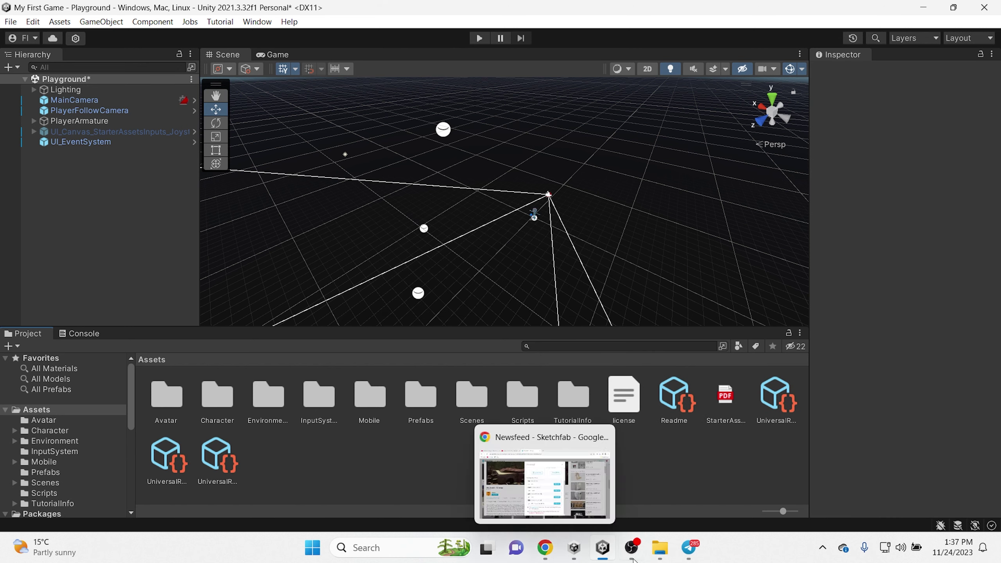
In a new Chrome tab, search Google for 'gltf utility' to find the GLTFUtility repository.
{"action": "left_click", "coordinate": [540, 550]}
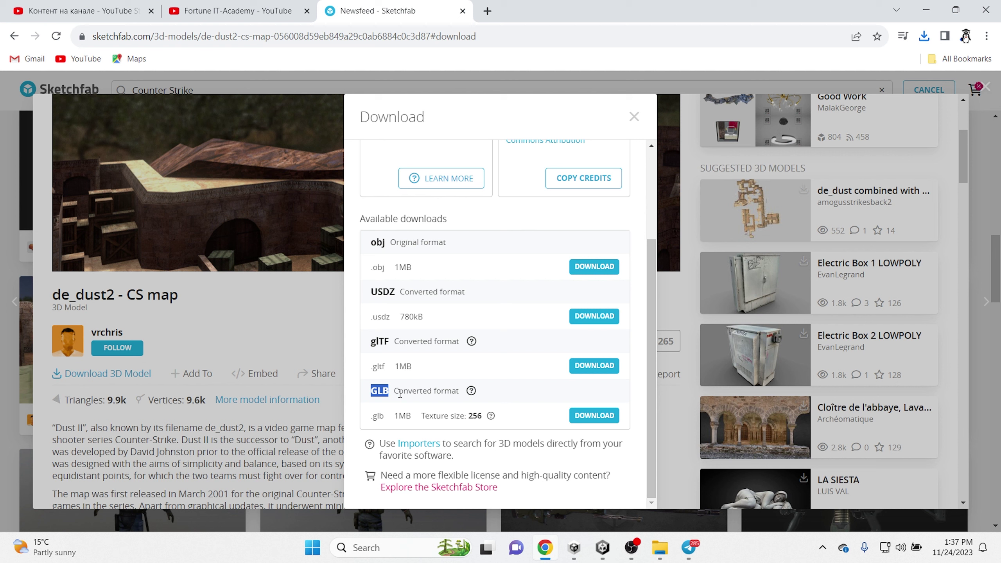
{"action": "left_click", "coordinate": [486, 11]}
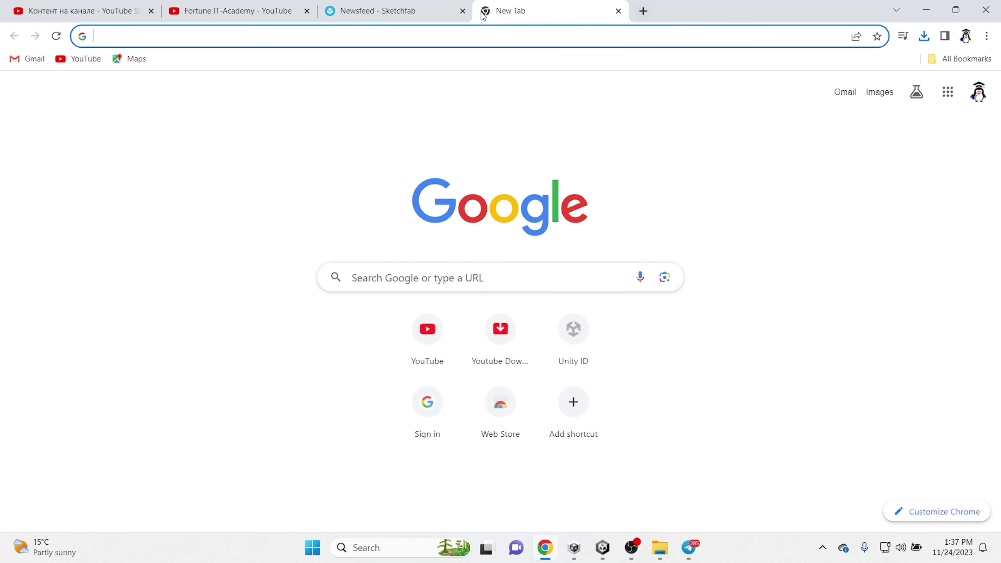
{"action": "type", "text": "G"}
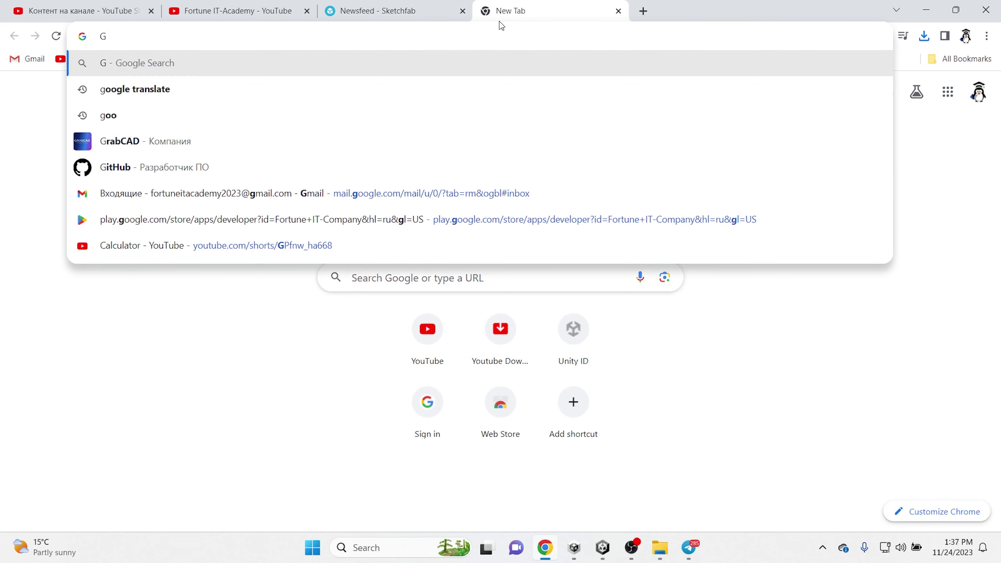
{"action": "type", "text": "tl"}
{"action": "type", "text": "a"}
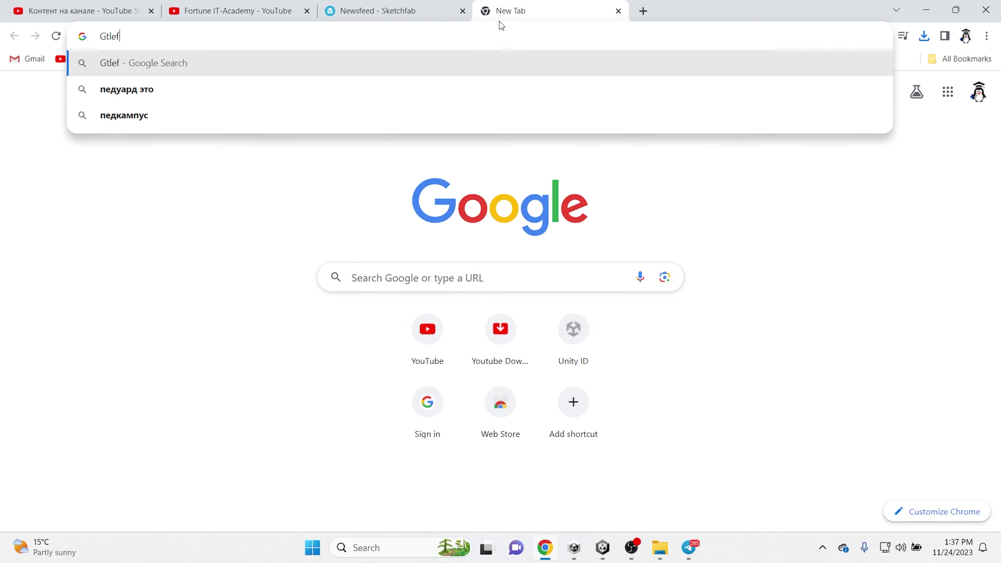
{"action": "key", "text": "BackSpace"}
{"action": "type", "text": "f u"}
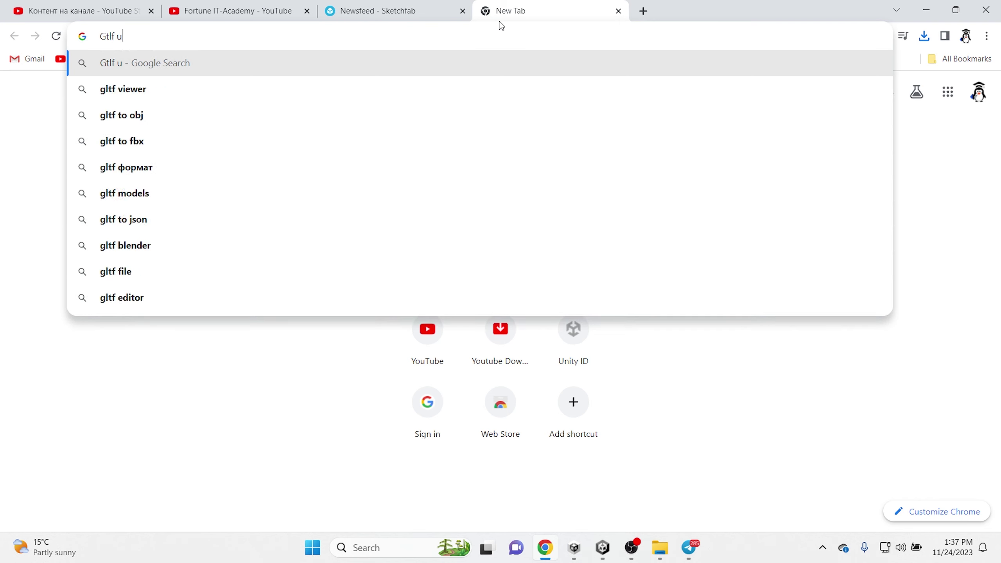
{"action": "type", "text": "tility"}
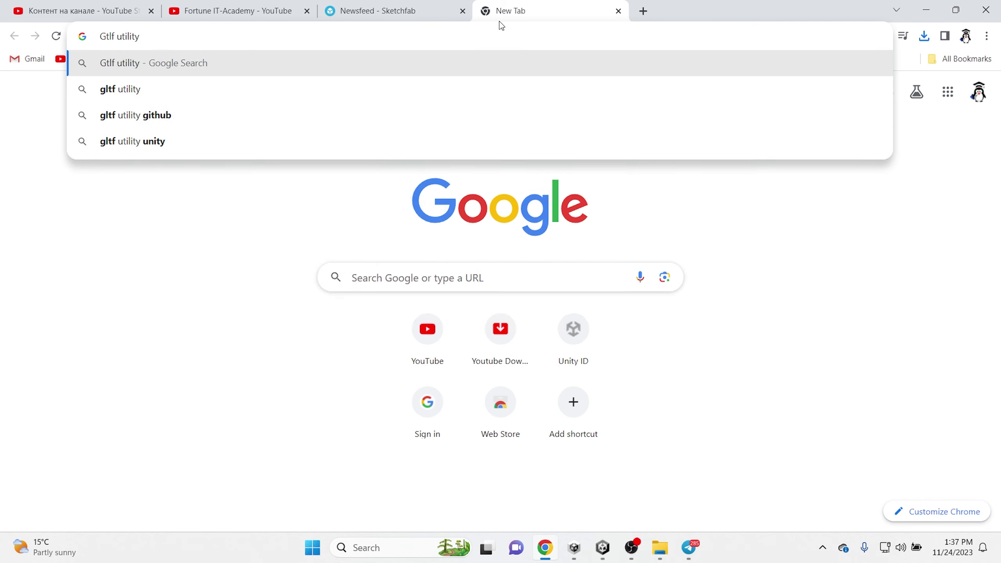
{"action": "key", "text": "Down"}
{"action": "key", "text": "Return"}
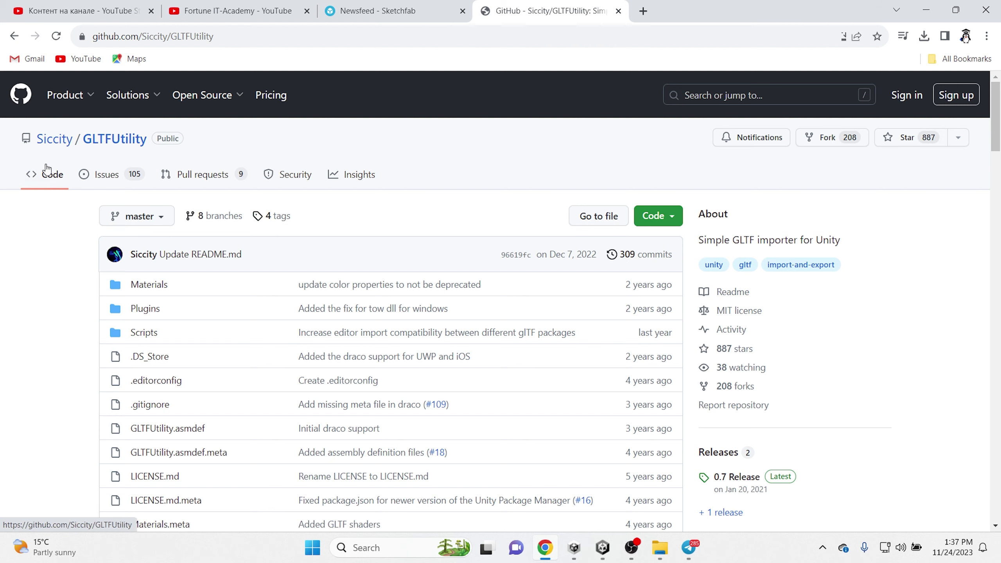
Expand the README's Unity Package Manager, Using git and Manual download installation sections.
{"action": "scroll", "coordinate": [317, 239], "scroll_direction": "down", "scroll_amount": 3}
{"action": "scroll", "coordinate": [317, 232], "scroll_direction": "down", "scroll_amount": 4}
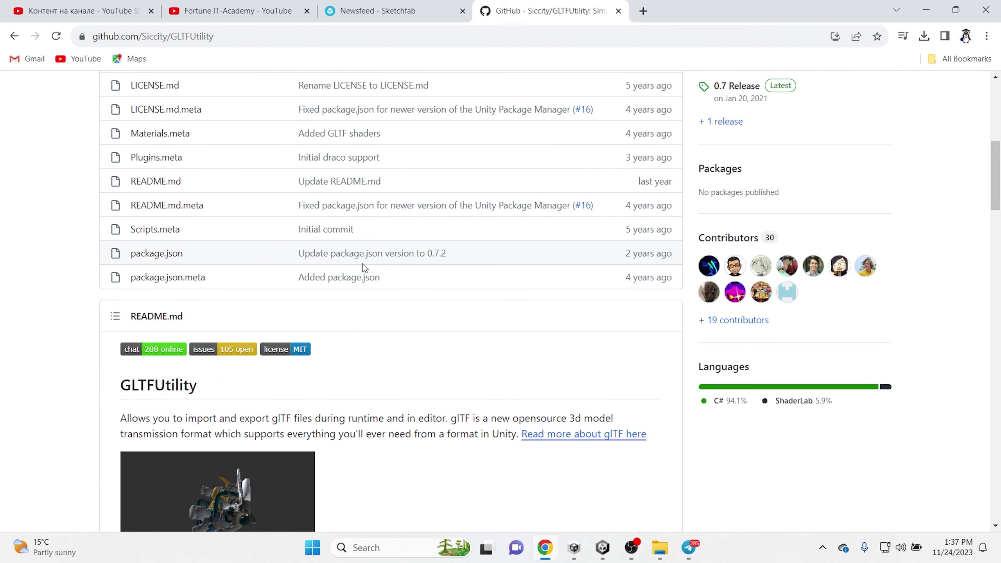
{"action": "scroll", "coordinate": [317, 221], "scroll_direction": "down", "scroll_amount": 5}
{"action": "scroll", "coordinate": [317, 213], "scroll_direction": "down", "scroll_amount": 7}
{"action": "scroll", "coordinate": [321, 268], "scroll_direction": "down", "scroll_amount": 6}
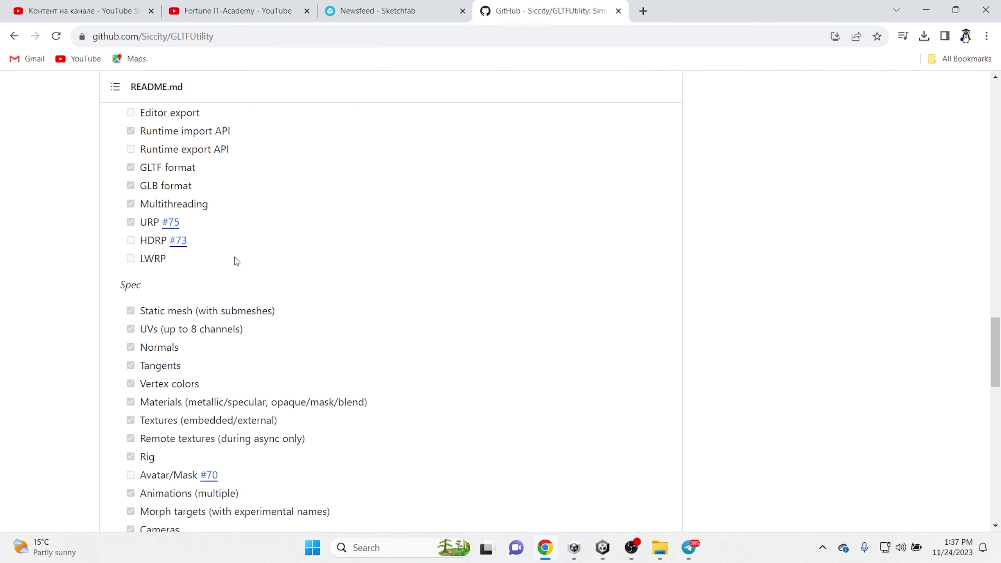
{"action": "scroll", "coordinate": [235, 262], "scroll_direction": "up", "scroll_amount": 6}
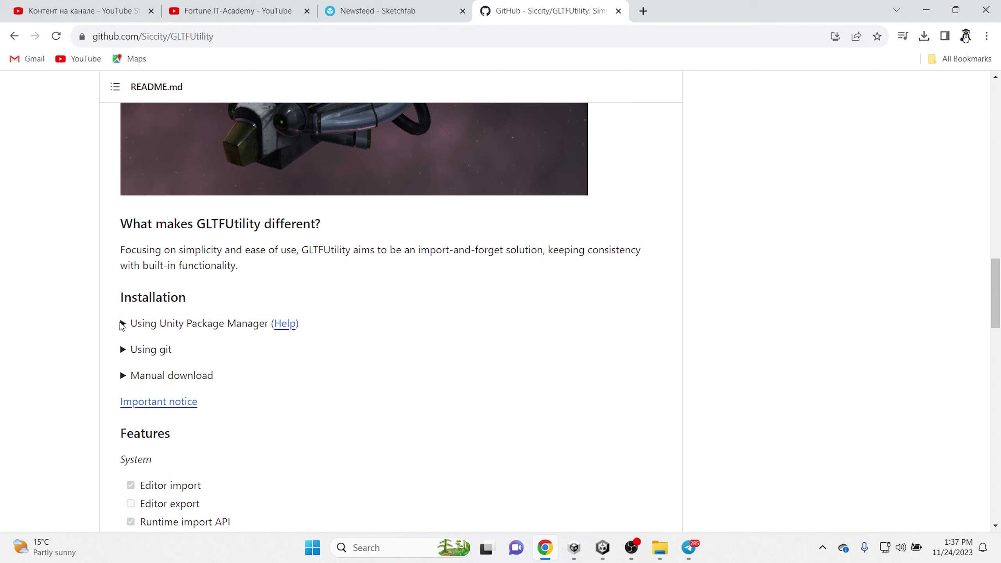
{"action": "left_click", "coordinate": [131, 326]}
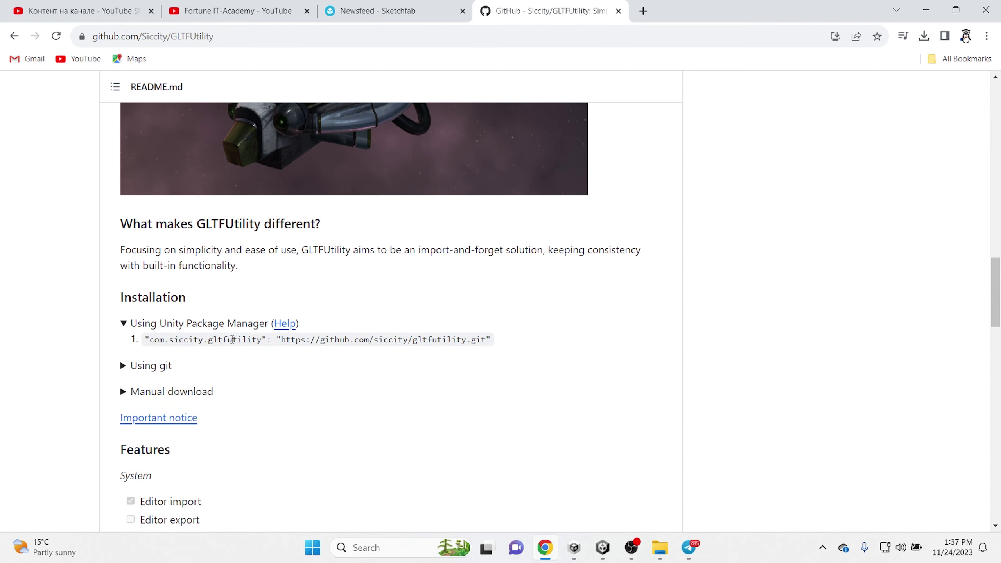
{"action": "left_click", "coordinate": [124, 366]}
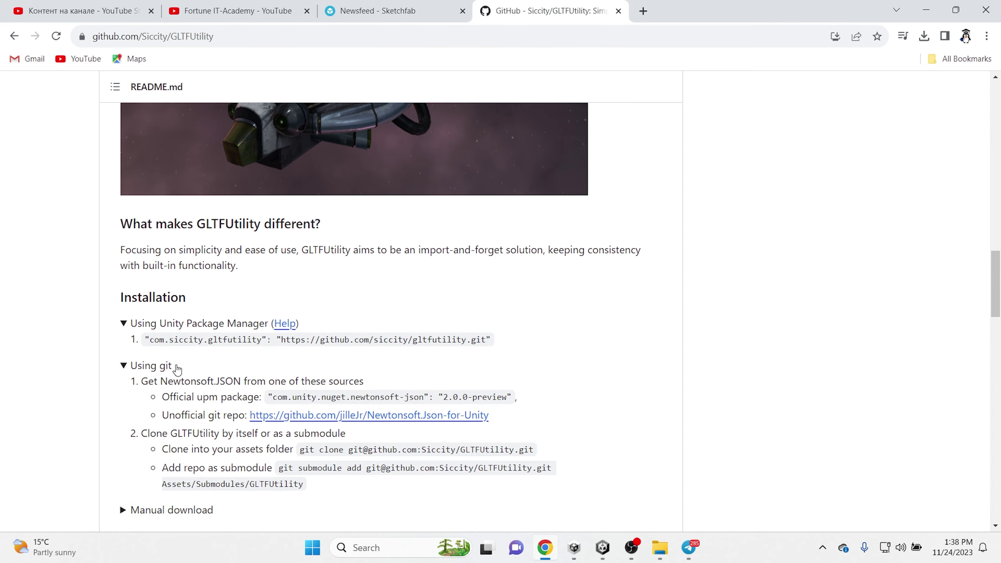
{"action": "scroll", "coordinate": [302, 374], "scroll_direction": "down", "scroll_amount": 2}
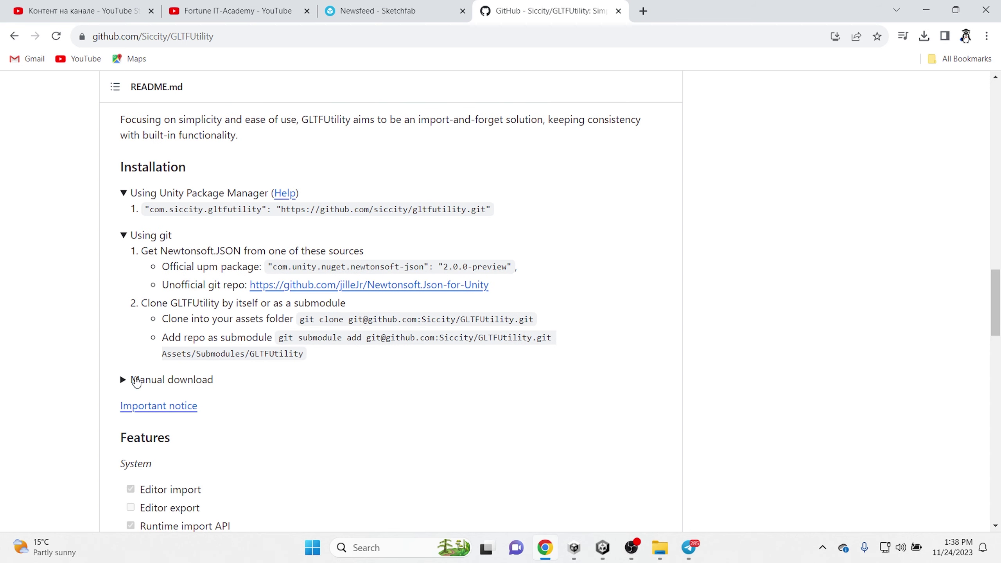
{"action": "left_click", "coordinate": [136, 382]}
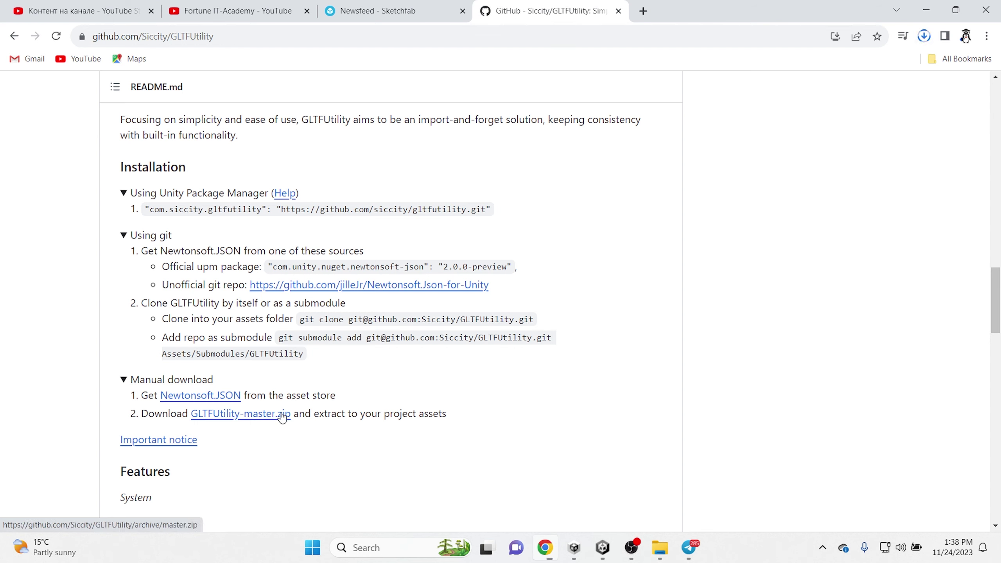
Locate the downloaded GLTFUtility-master zip and open it with WinRAR.
{"action": "left_click", "coordinate": [923, 38]}
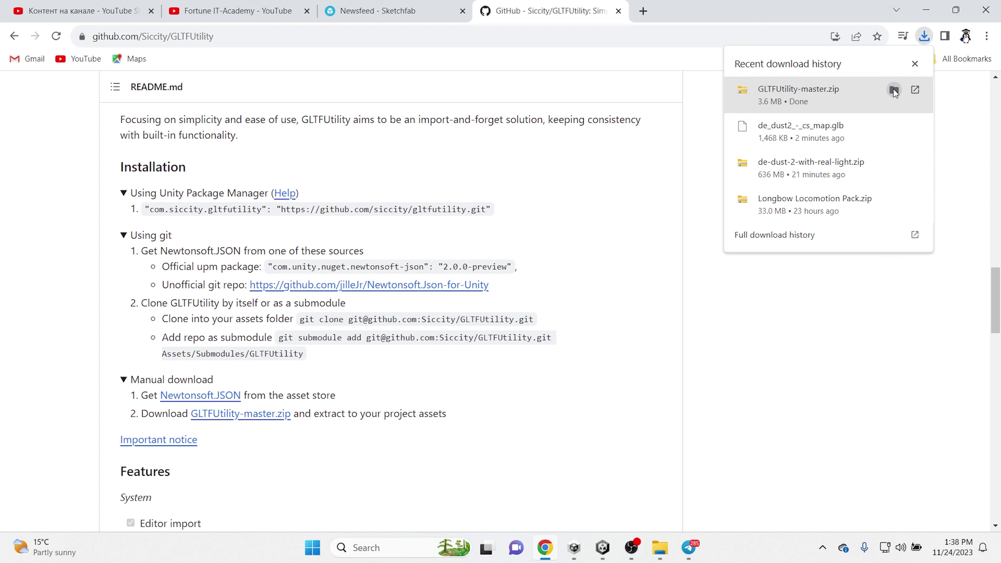
{"action": "left_click", "coordinate": [893, 90]}
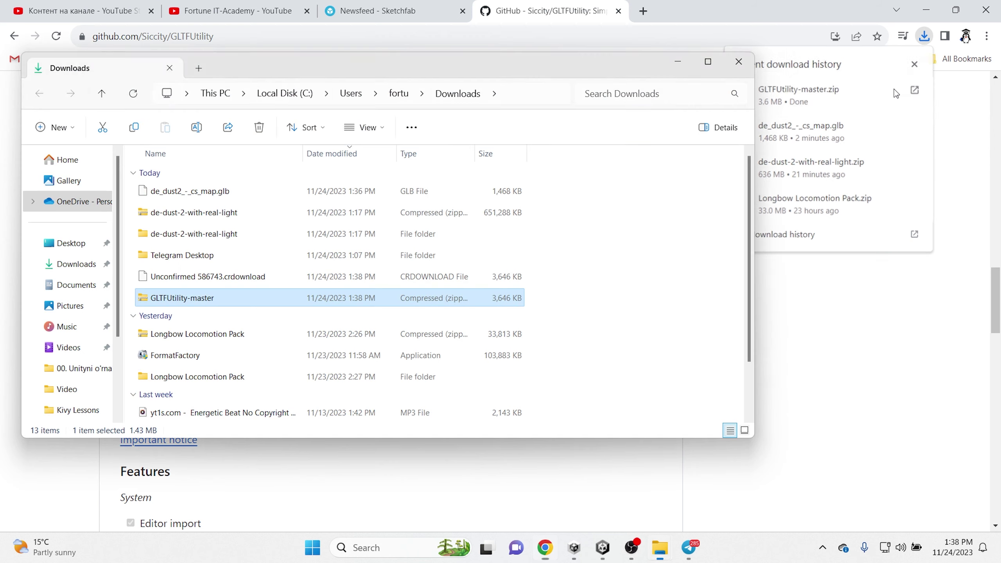
{"action": "right_click", "coordinate": [203, 298]}
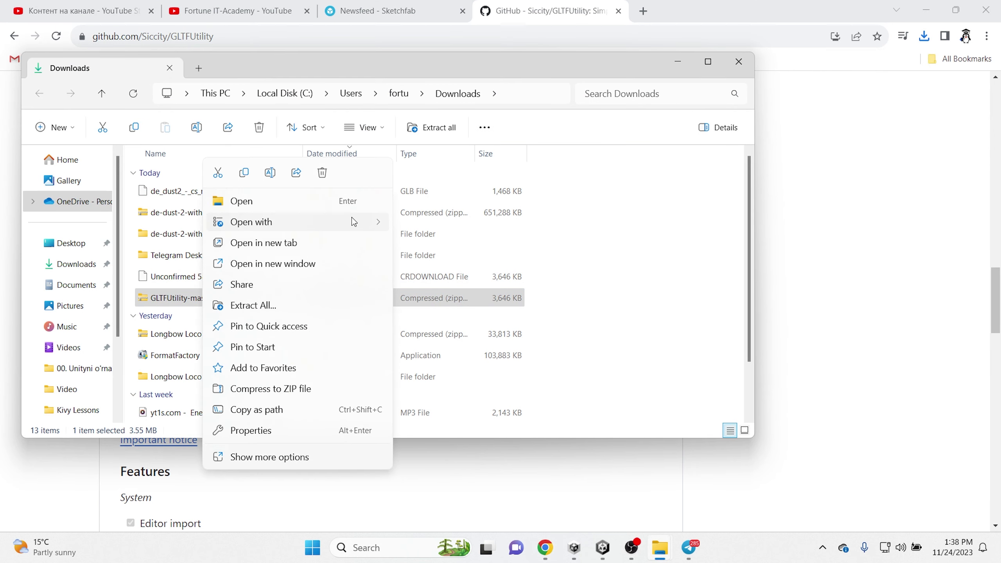
{"action": "left_click", "coordinate": [269, 456]}
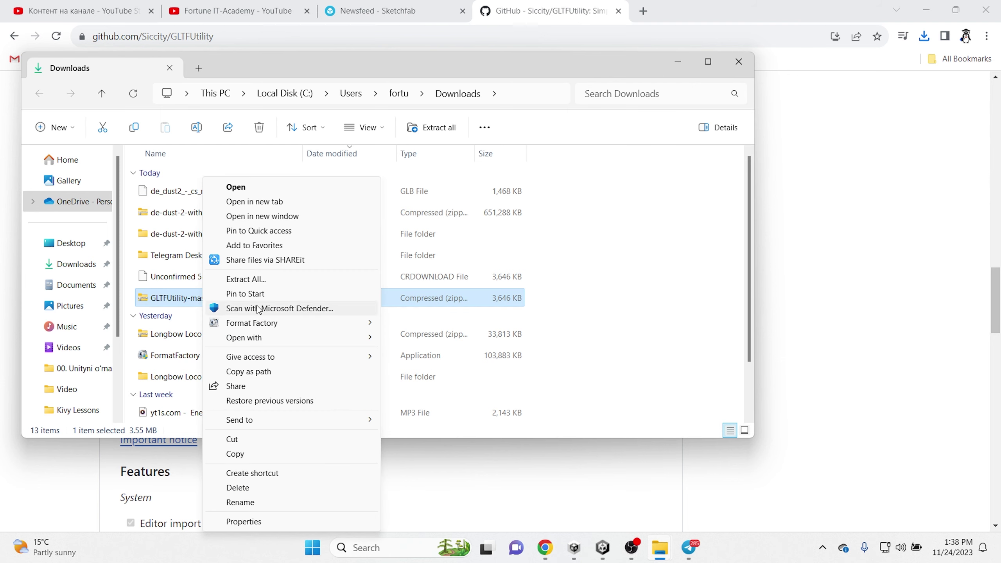
{"action": "mouse_move", "coordinate": [349, 335]}
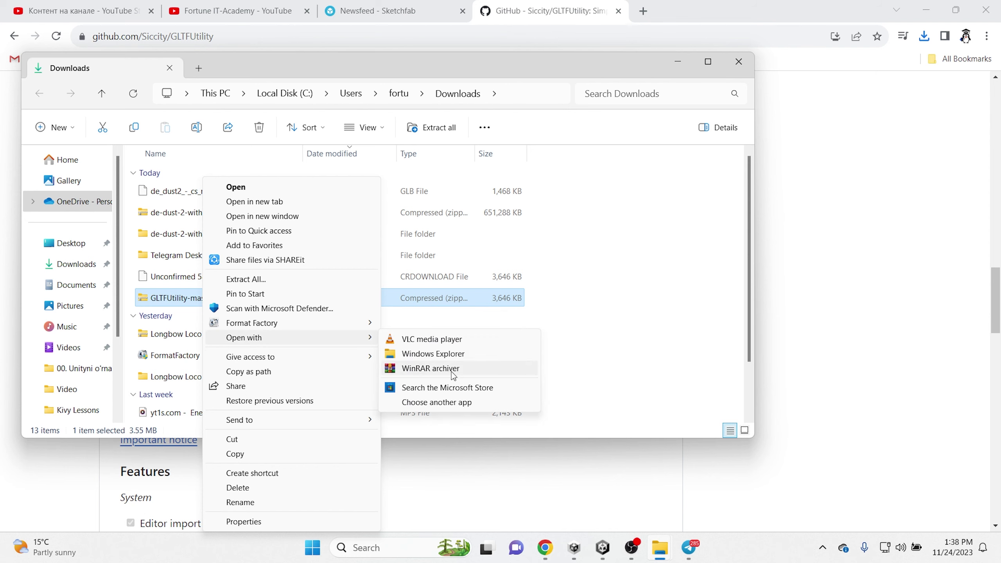
{"action": "left_click", "coordinate": [418, 371]}
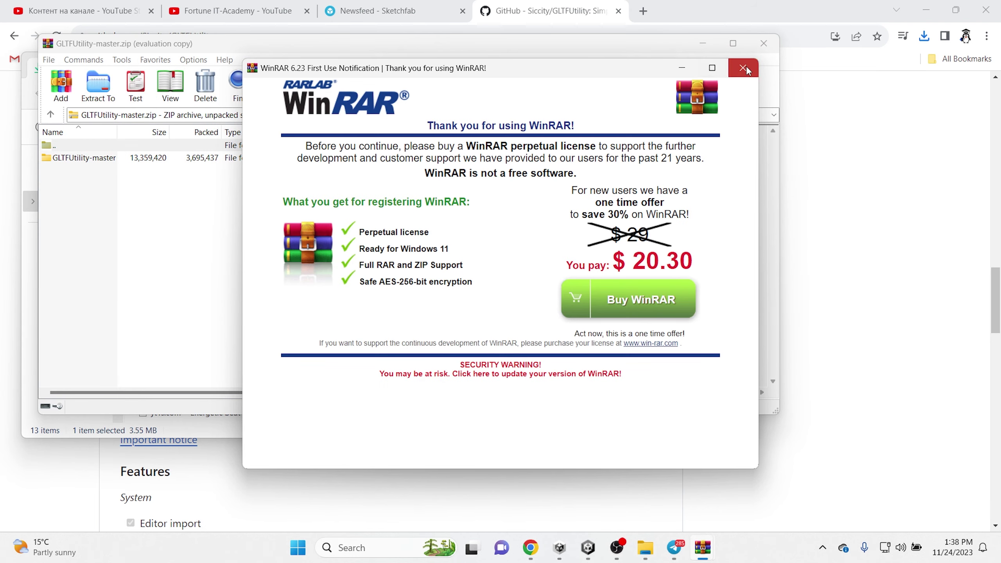
{"action": "left_click", "coordinate": [742, 68]}
Extract the GLTFUtility-master folder to Downloads, open it, and switch back to Unity.
{"action": "left_click", "coordinate": [453, 200]}
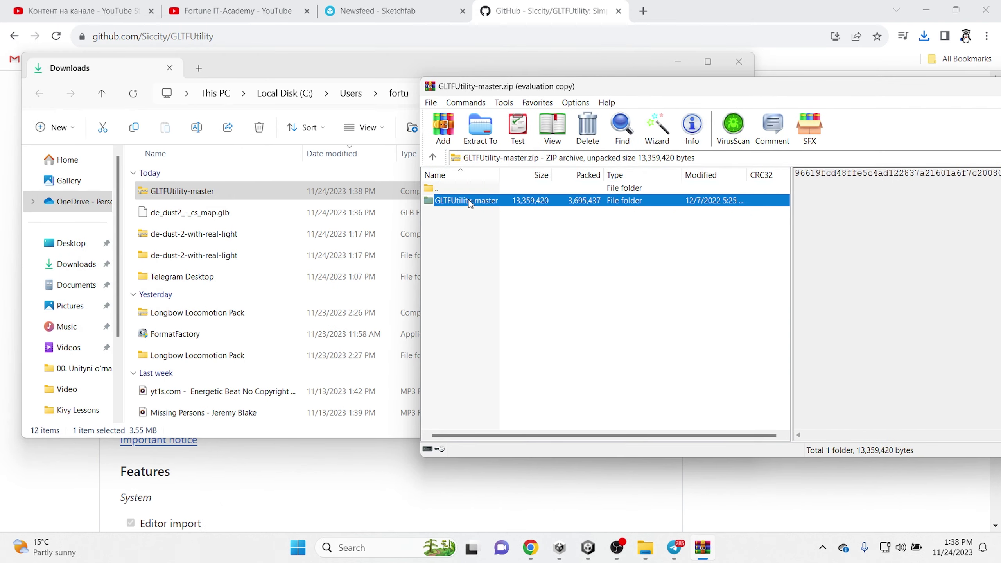
{"action": "left_click", "coordinate": [127, 214]}
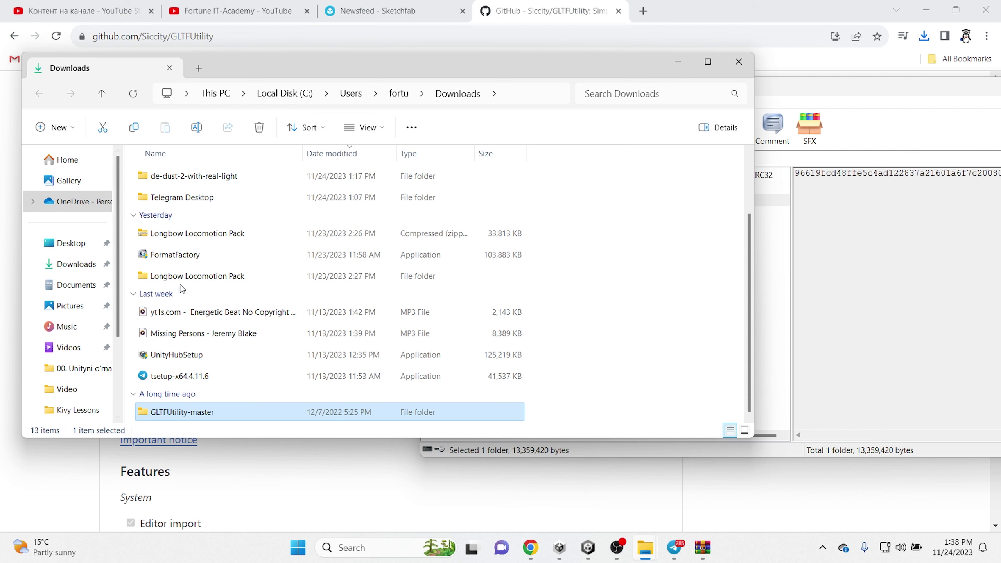
{"action": "double_click", "coordinate": [206, 412]}
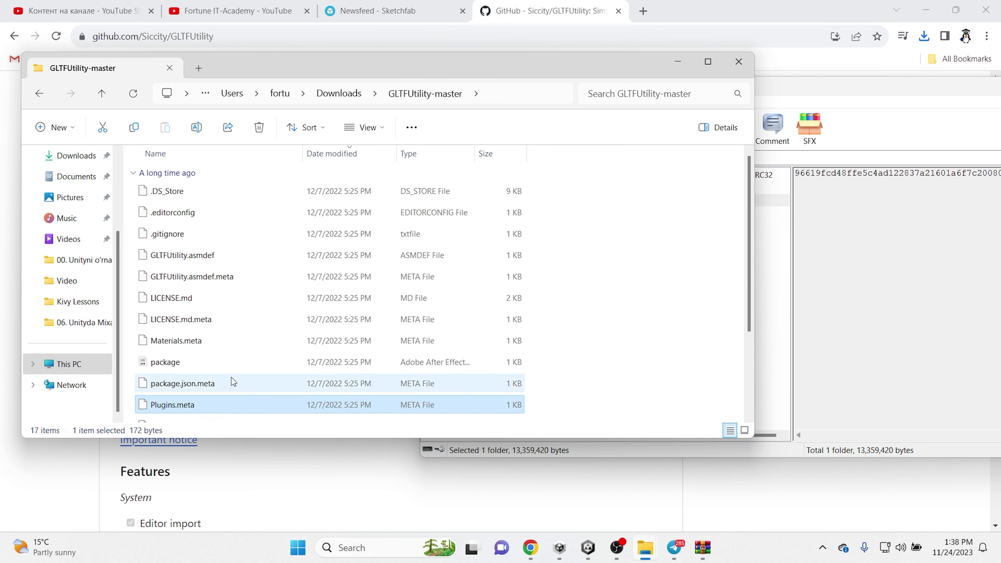
{"action": "scroll", "coordinate": [320, 318], "scroll_direction": "down", "scroll_amount": 3}
{"action": "scroll", "coordinate": [327, 314], "scroll_direction": "up", "scroll_amount": 3}
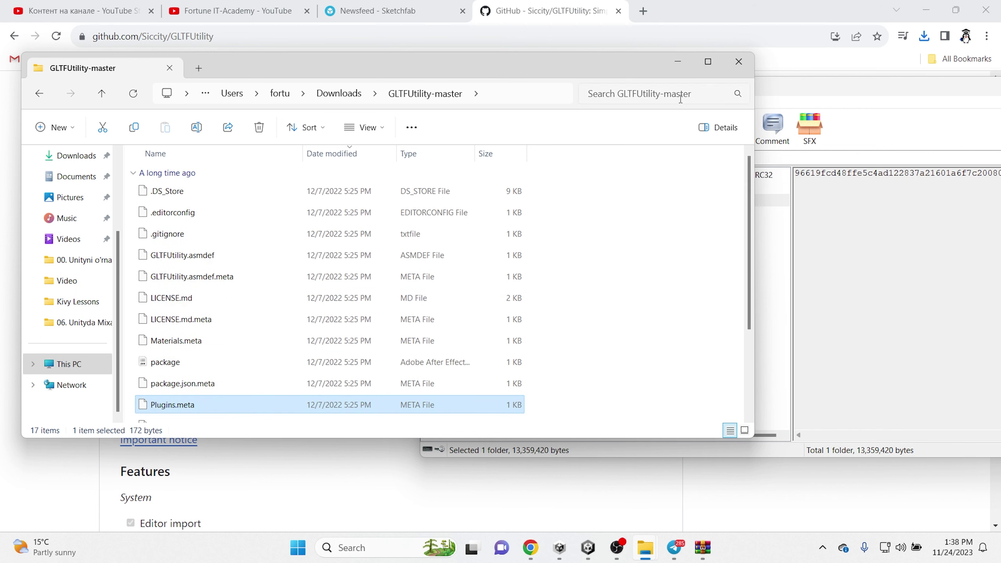
{"action": "left_click", "coordinate": [593, 553]}
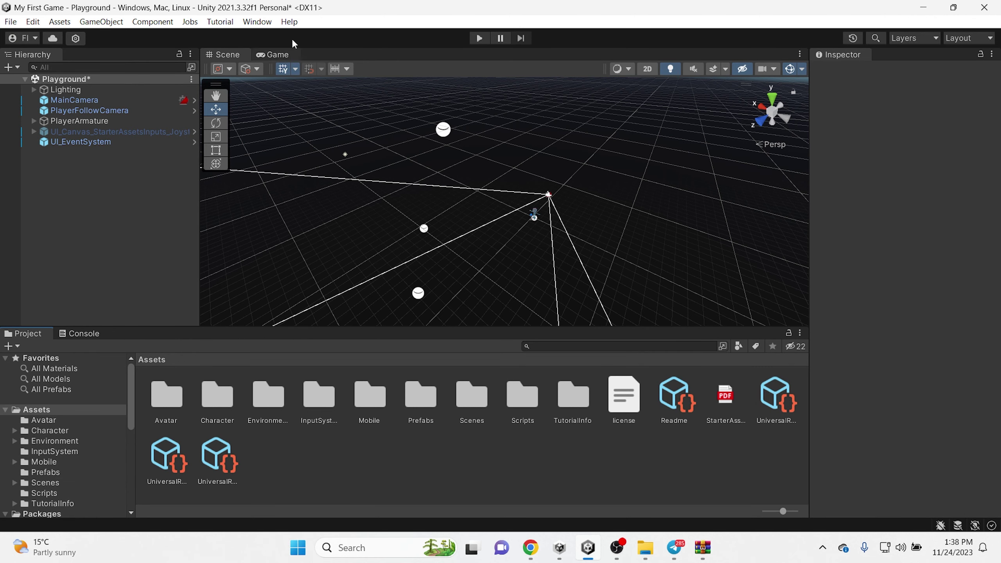
Open the Package Manager and choose 'Add package from disk...' from its + menu.
{"action": "left_click", "coordinate": [254, 24]}
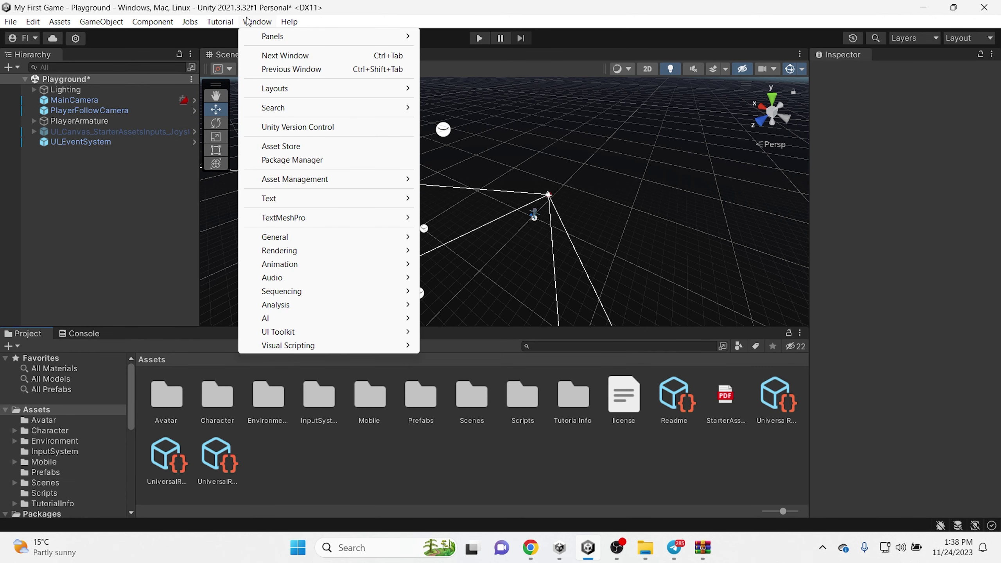
{"action": "left_click", "coordinate": [263, 24]}
{"action": "left_click", "coordinate": [264, 24]}
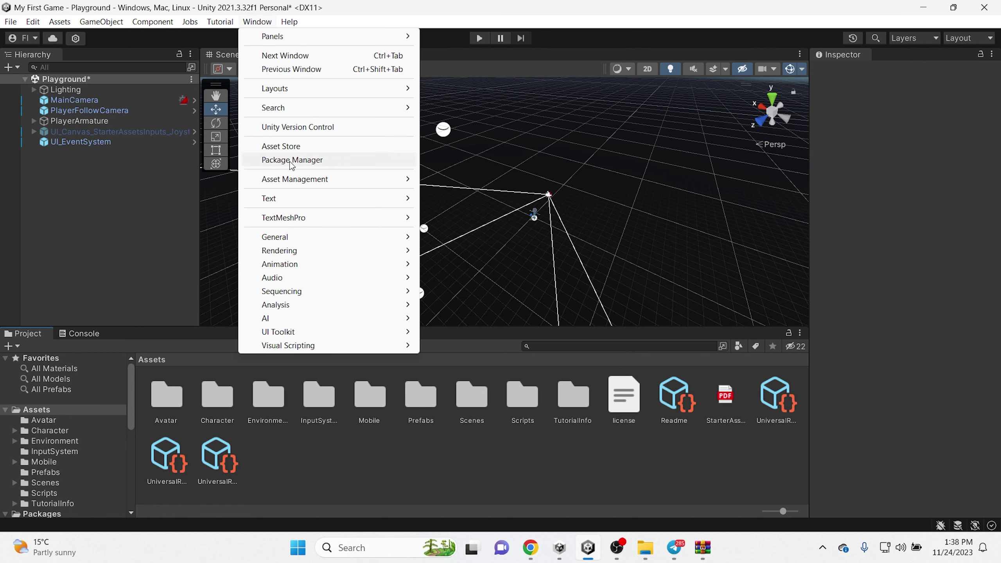
{"action": "left_click", "coordinate": [300, 161]}
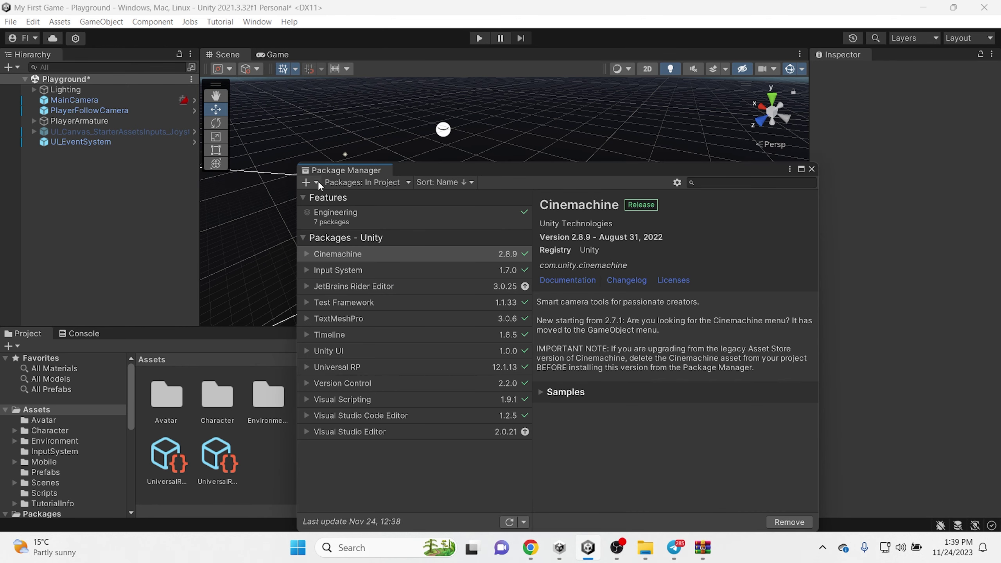
{"action": "left_click", "coordinate": [316, 182]}
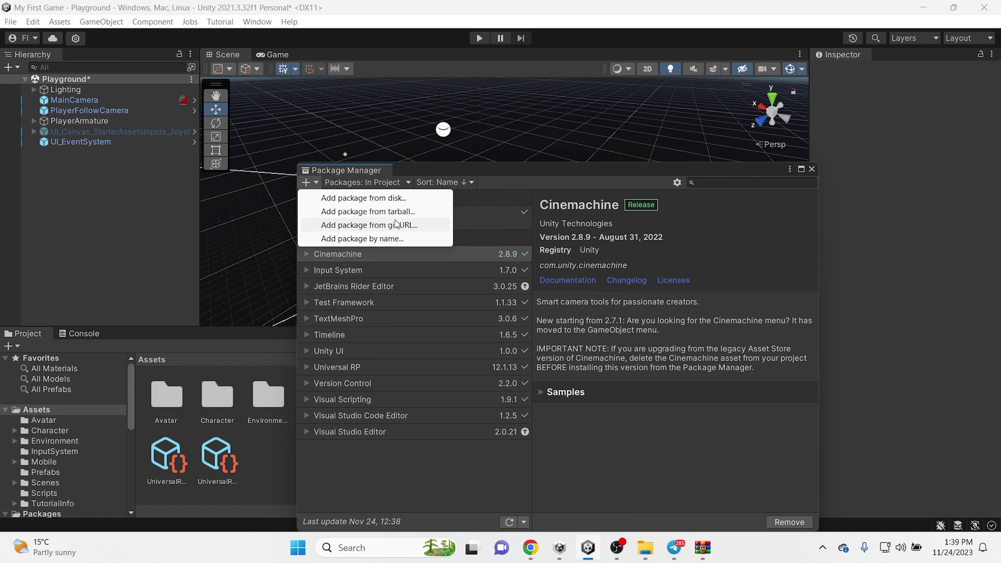
{"action": "left_click", "coordinate": [401, 199]}
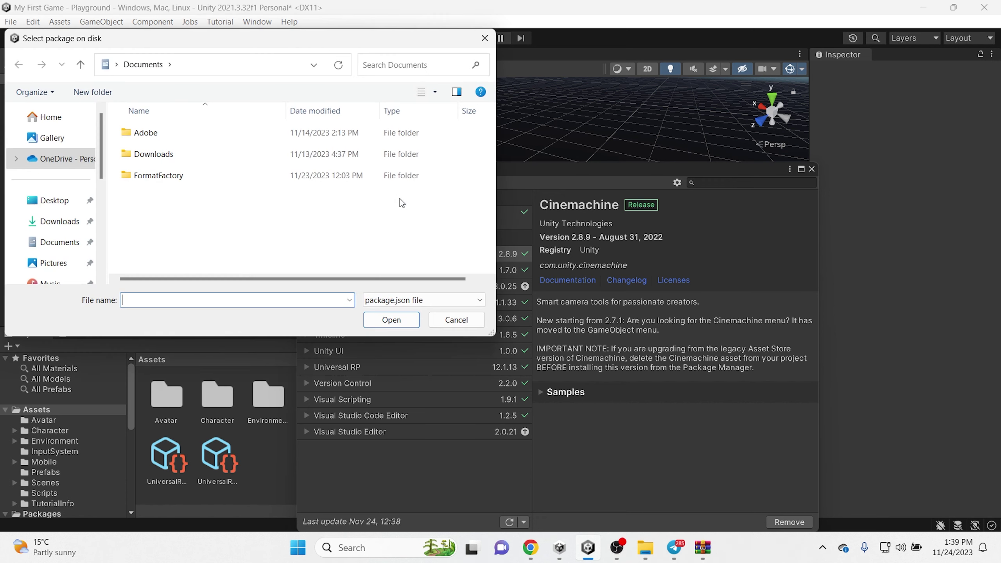
Install GLTFUtility 0.7.2 from the package.json in Downloads/GLTFUtility-master.
{"action": "left_click", "coordinate": [59, 222]}
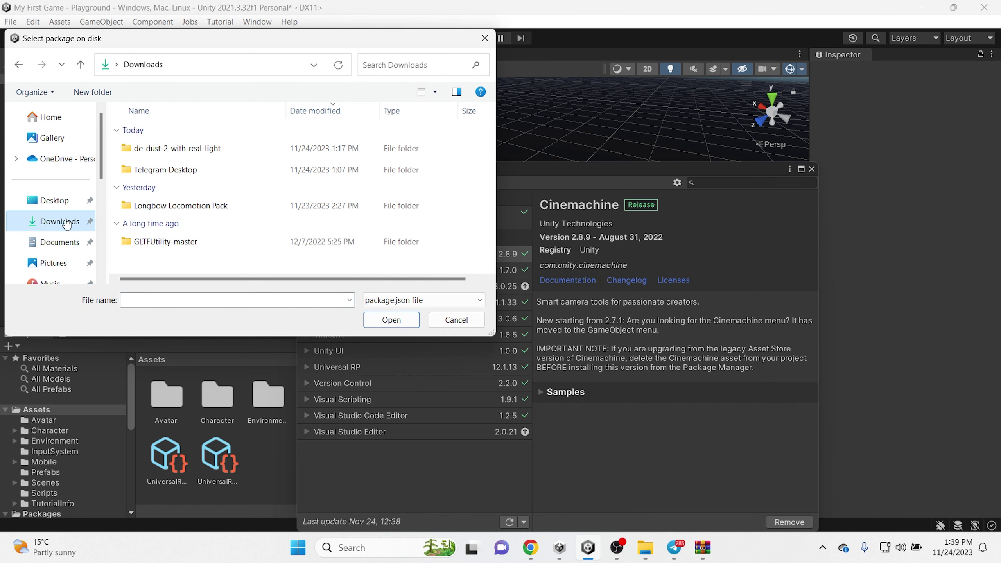
{"action": "double_click", "coordinate": [187, 244]}
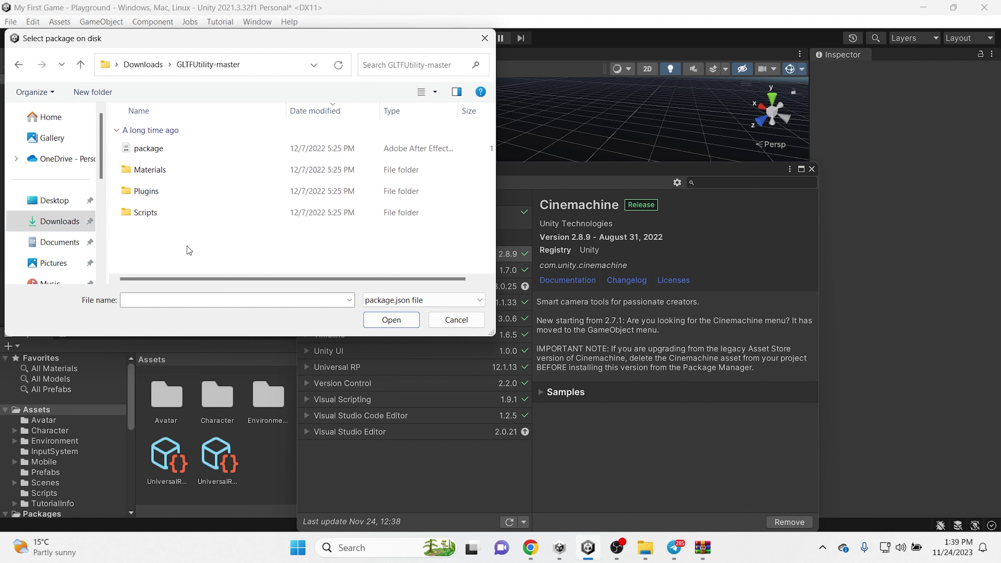
{"action": "left_click", "coordinate": [169, 150]}
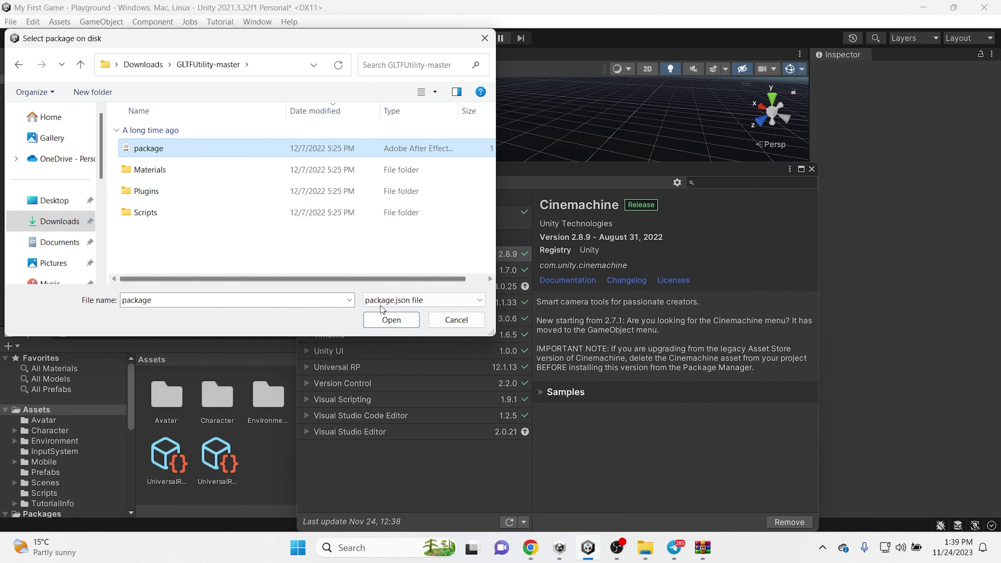
{"action": "left_click", "coordinate": [391, 322]}
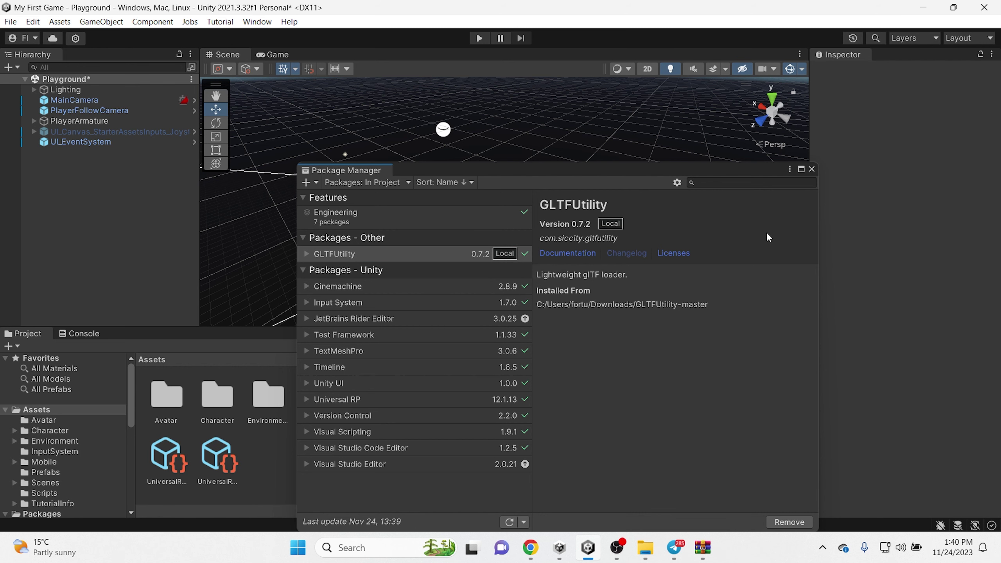
Close the Package Manager and the GLTFUtility-master folder window.
{"action": "left_click", "coordinate": [812, 169]}
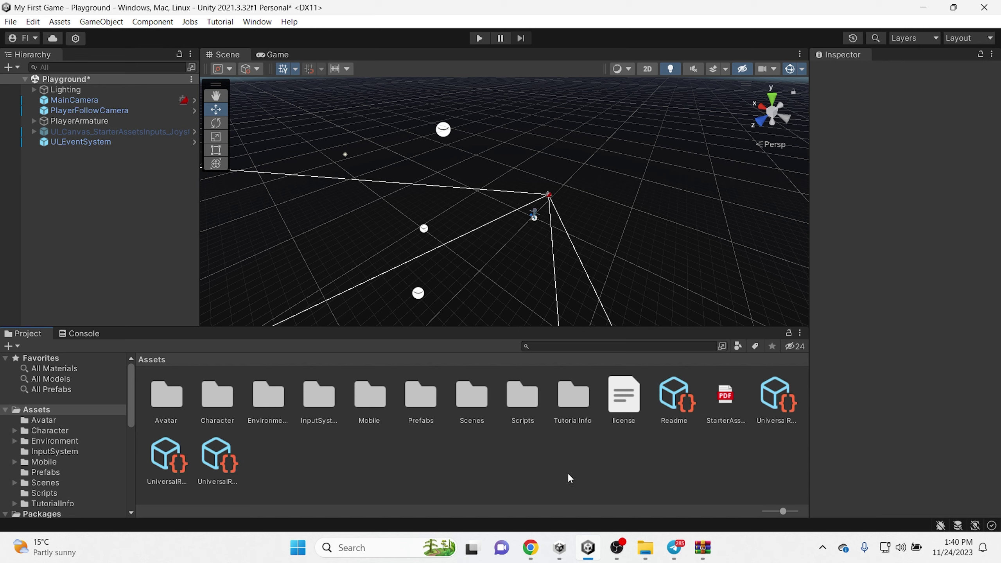
{"action": "mouse_move", "coordinate": [648, 550]}
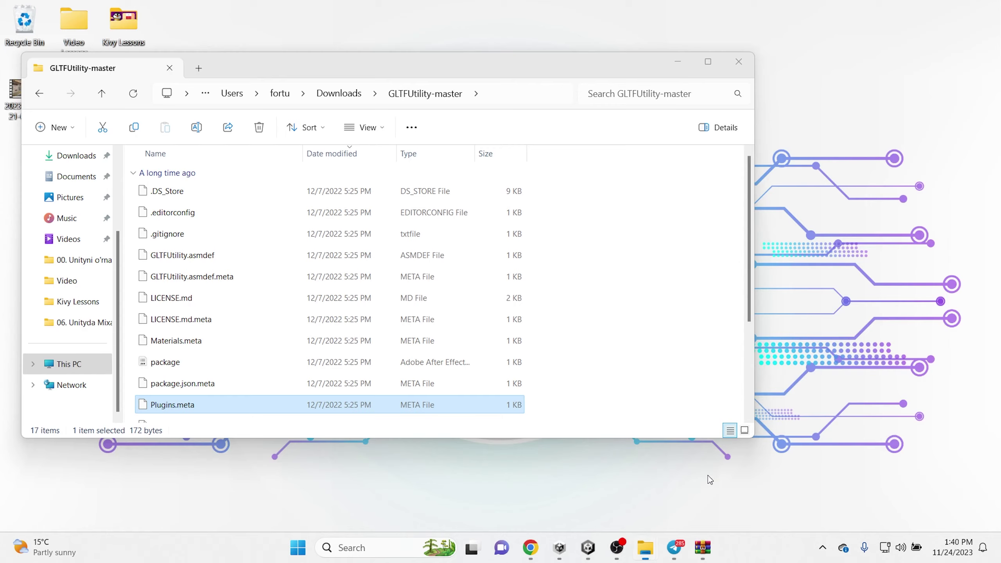
{"action": "left_click", "coordinate": [707, 475]}
{"action": "left_click", "coordinate": [730, 61]}
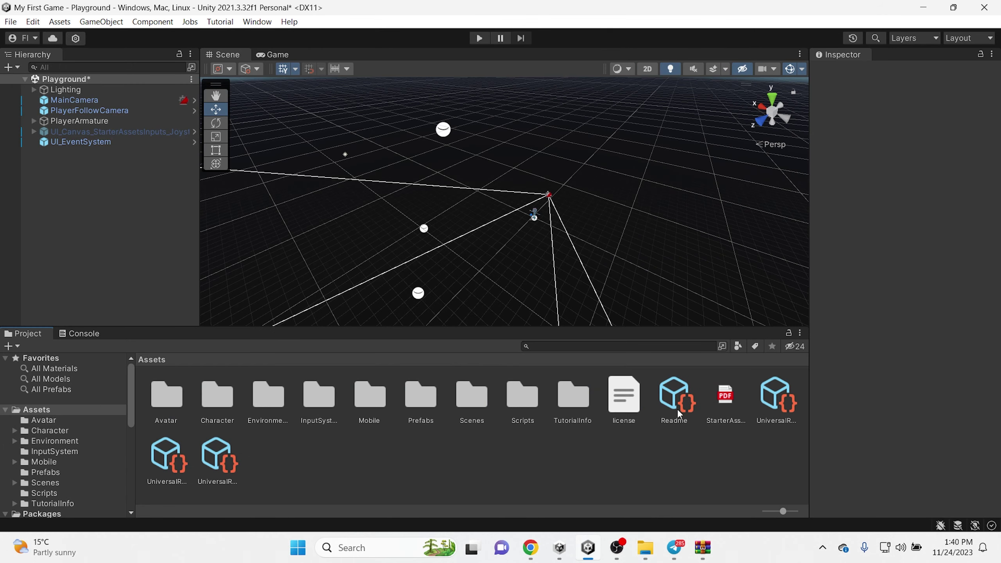
Drag de_dust2_-_cs_map.glb from Downloads into Unity's Assets, then minimize Explorer.
{"action": "left_click", "coordinate": [646, 557]}
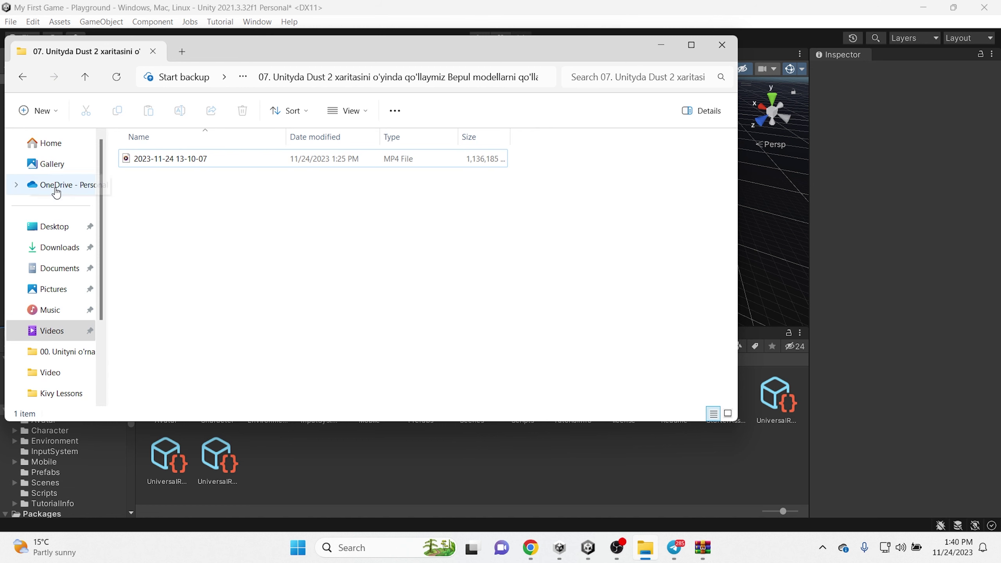
{"action": "left_click", "coordinate": [65, 252]}
{"action": "scroll", "coordinate": [197, 242], "scroll_direction": "down", "scroll_amount": 1}
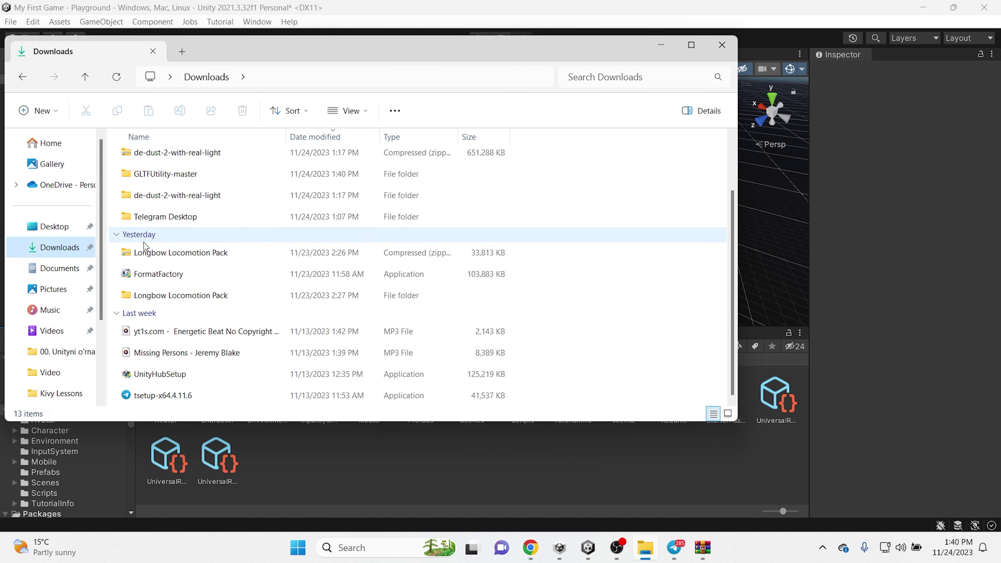
{"action": "scroll", "coordinate": [220, 260], "scroll_direction": "up", "scroll_amount": 1}
{"action": "left_click", "coordinate": [216, 199]}
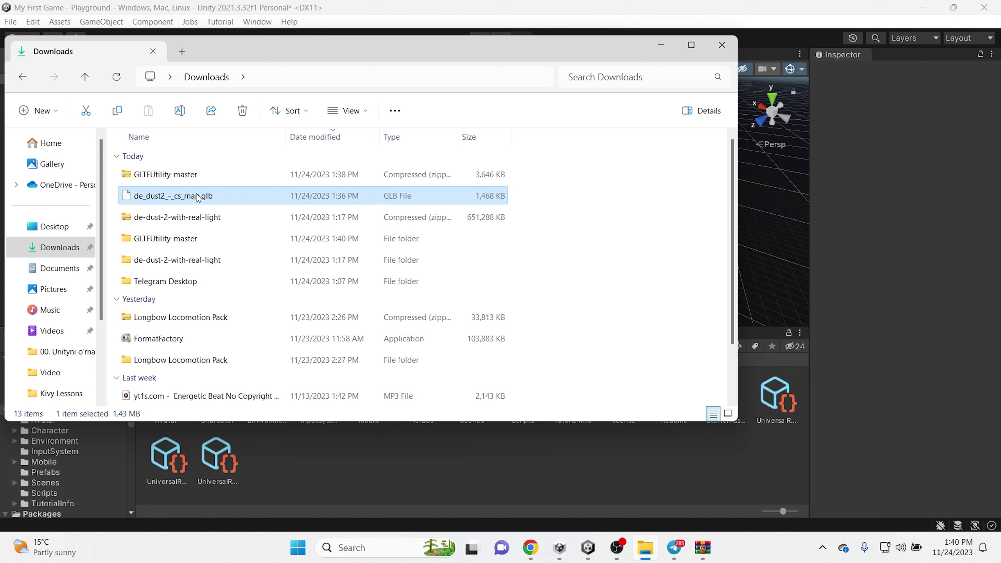
{"action": "left_click_drag", "start_coordinate": [198, 197], "coordinate": [443, 474]}
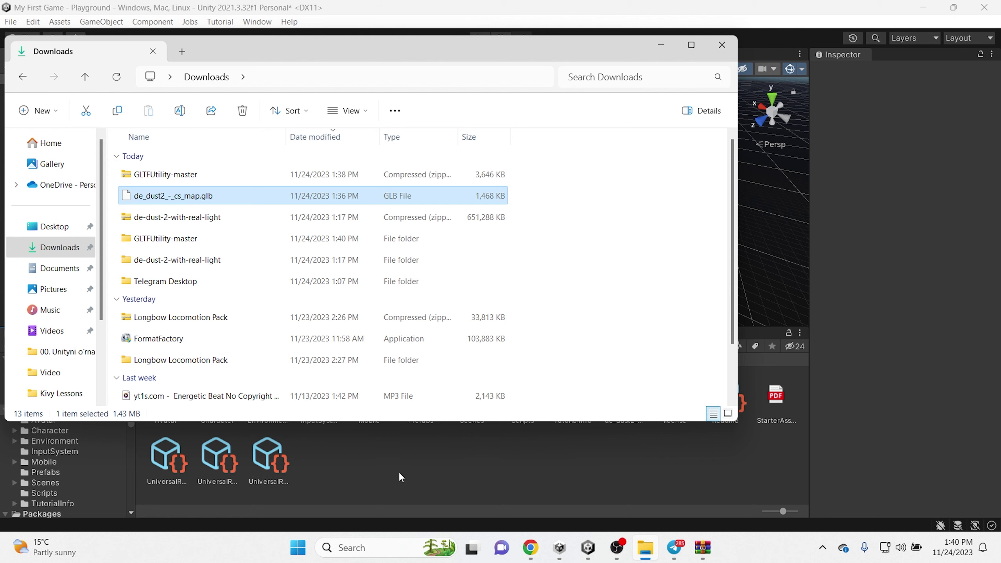
{"action": "left_click", "coordinate": [660, 47]}
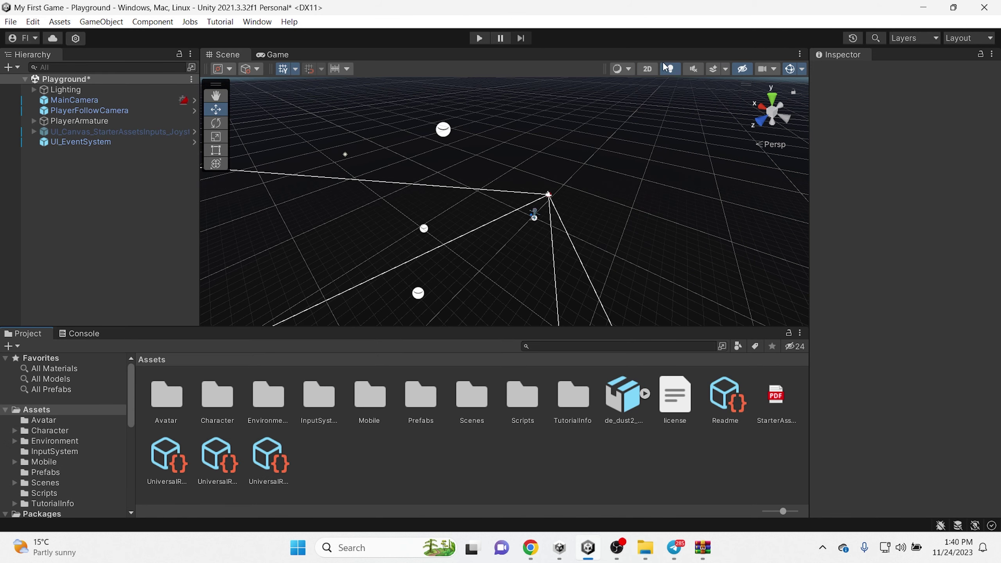
Place the imported de_dust2 map asset into the Scene view.
{"action": "left_click", "coordinate": [626, 408]}
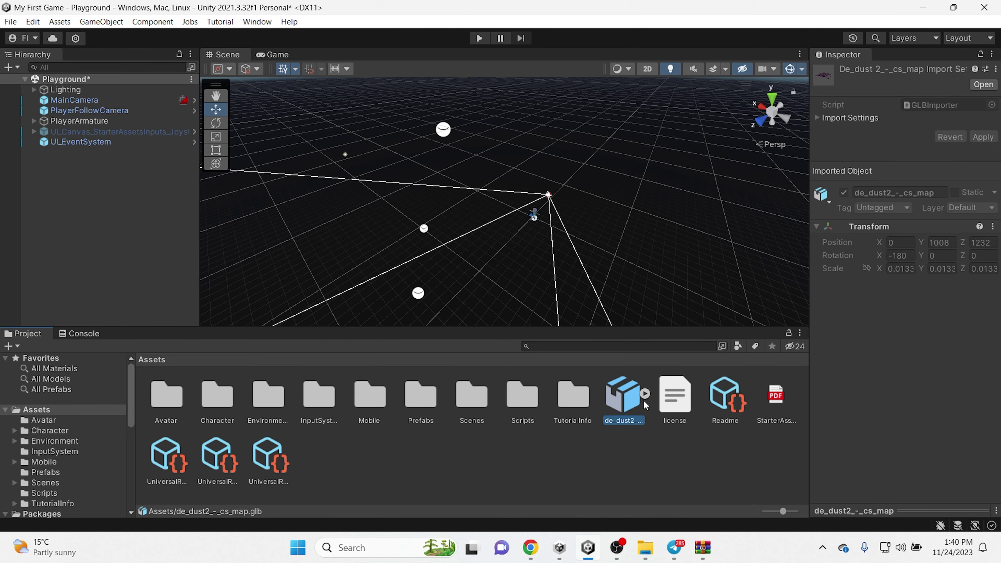
{"action": "mouse_move", "coordinate": [630, 405]}
{"action": "left_mouse_down"}
{"action": "mouse_move", "coordinate": [582, 310]}
{"action": "mouse_move", "coordinate": [493, 244]}
{"action": "mouse_move", "coordinate": [401, 272]}
{"action": "mouse_move", "coordinate": [352, 233]}
{"action": "mouse_move", "coordinate": [616, 194]}
{"action": "mouse_move", "coordinate": [598, 200]}
{"action": "left_mouse_up"}
{"action": "mouse_move", "coordinate": [597, 204]}
{"action": "right_mouse_down"}
{"action": "mouse_move", "coordinate": [548, 170]}
{"action": "mouse_move", "coordinate": [606, 173]}
{"action": "right_mouse_up"}
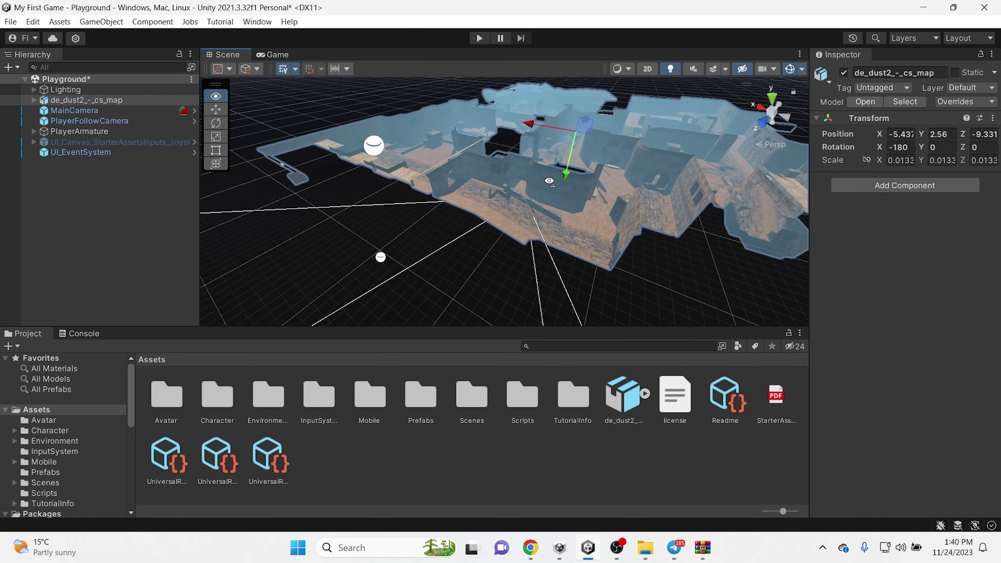
Lower the map beneath the player to -6.32, -1.81, -9.9 and save the scene.
{"action": "left_click_drag", "start_coordinate": [607, 174], "coordinate": [616, 205]}
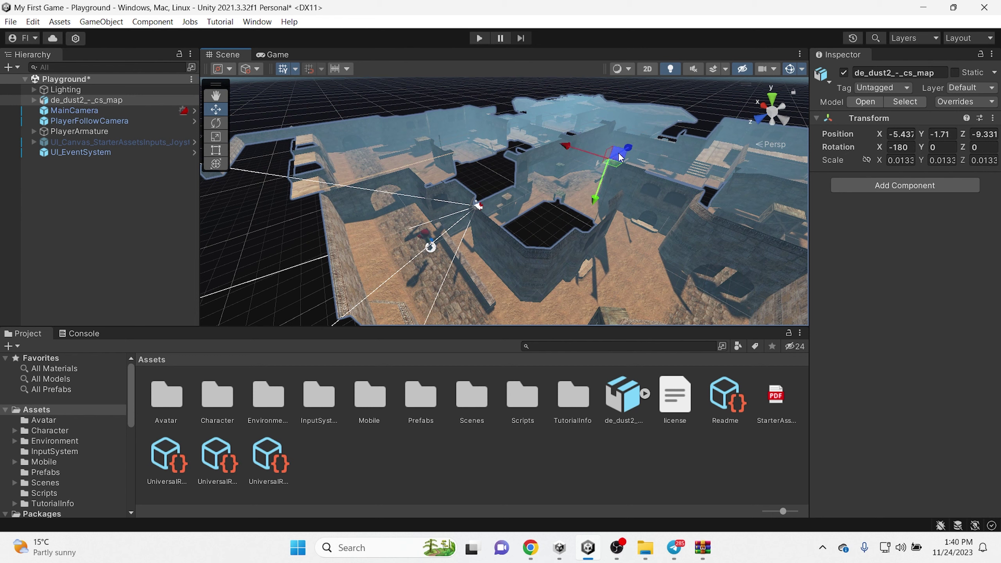
{"action": "left_click_drag", "start_coordinate": [613, 156], "coordinate": [632, 160]}
{"action": "key", "text": "ctrl+z"}
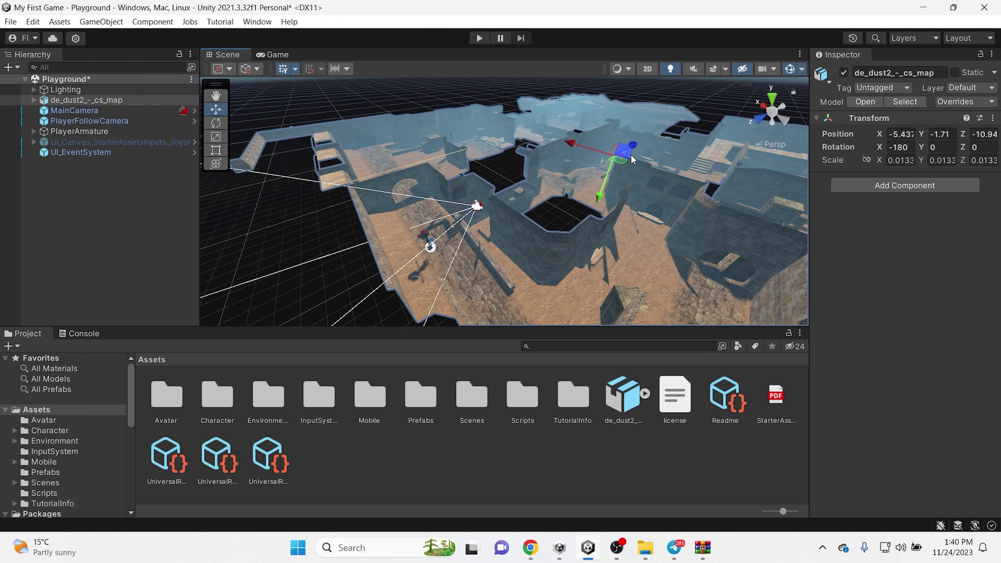
{"action": "left_click_drag", "start_coordinate": [600, 198], "coordinate": [602, 200]}
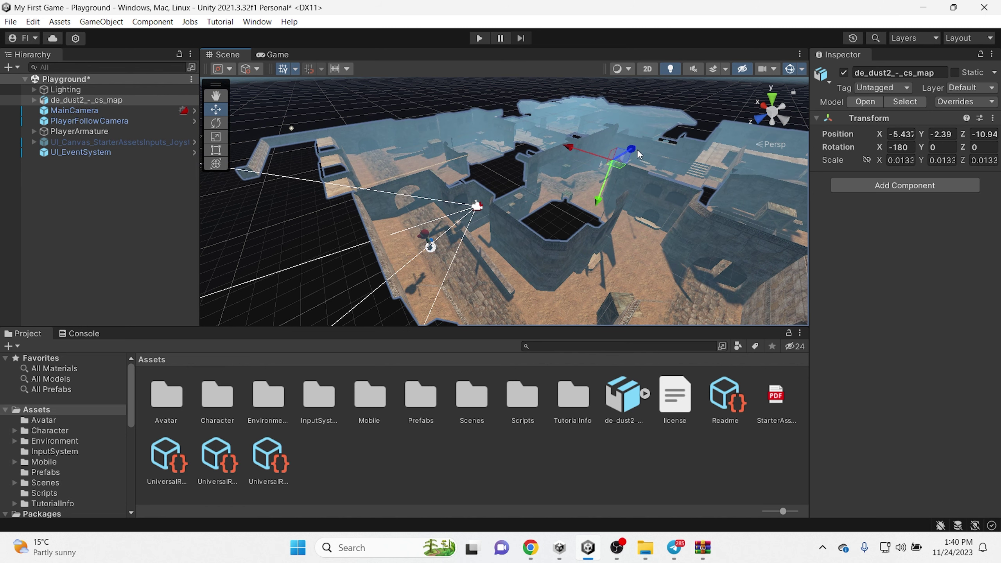
{"action": "mouse_move", "coordinate": [637, 148]}
{"action": "left_mouse_down"}
{"action": "mouse_move", "coordinate": [603, 153]}
{"action": "mouse_move", "coordinate": [606, 206]}
{"action": "mouse_move", "coordinate": [567, 188]}
{"action": "left_mouse_up"}
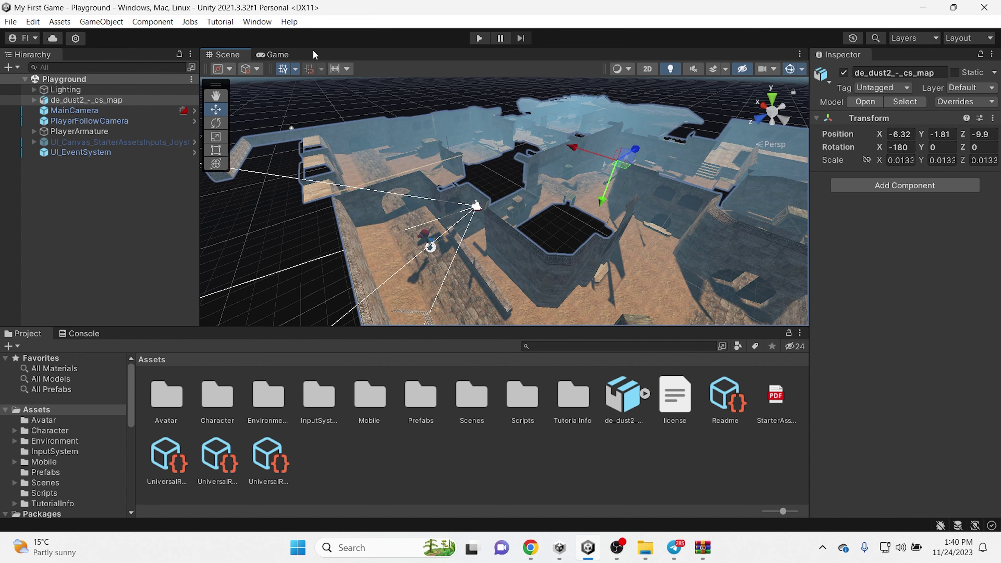
{"action": "key", "text": "ctrl+2"}
{"action": "left_click", "coordinate": [480, 37]}
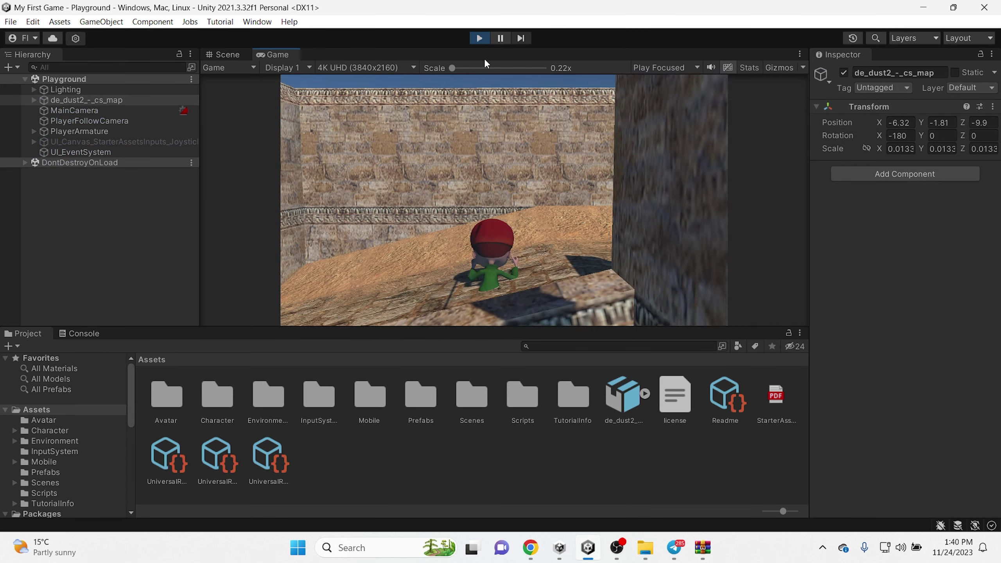
{"action": "left_click", "coordinate": [479, 39]}
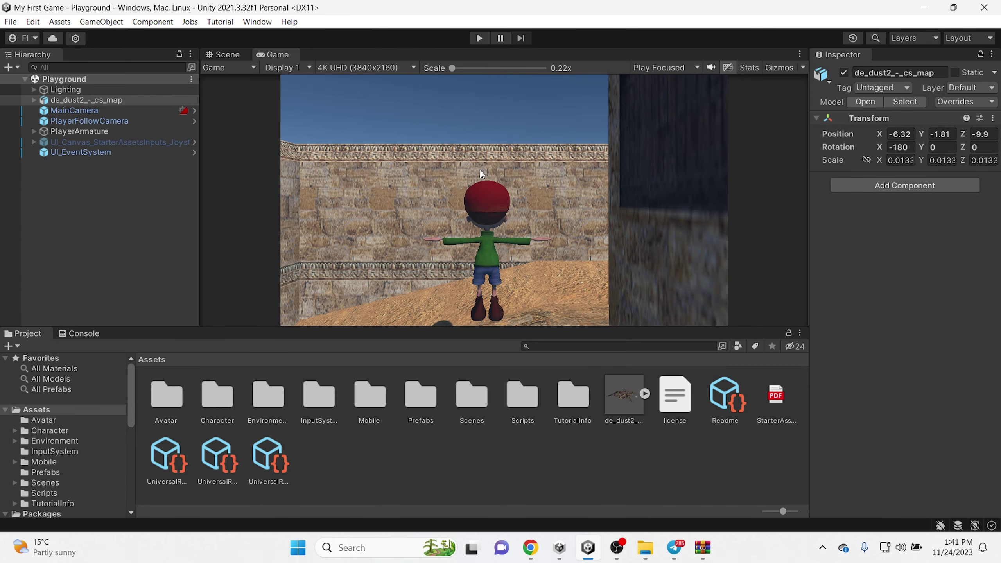
{"action": "left_click", "coordinate": [459, 146]}
Select all 36 de_dust2 child parts and add a Mesh Collider to them.
{"action": "left_click", "coordinate": [210, 57]}
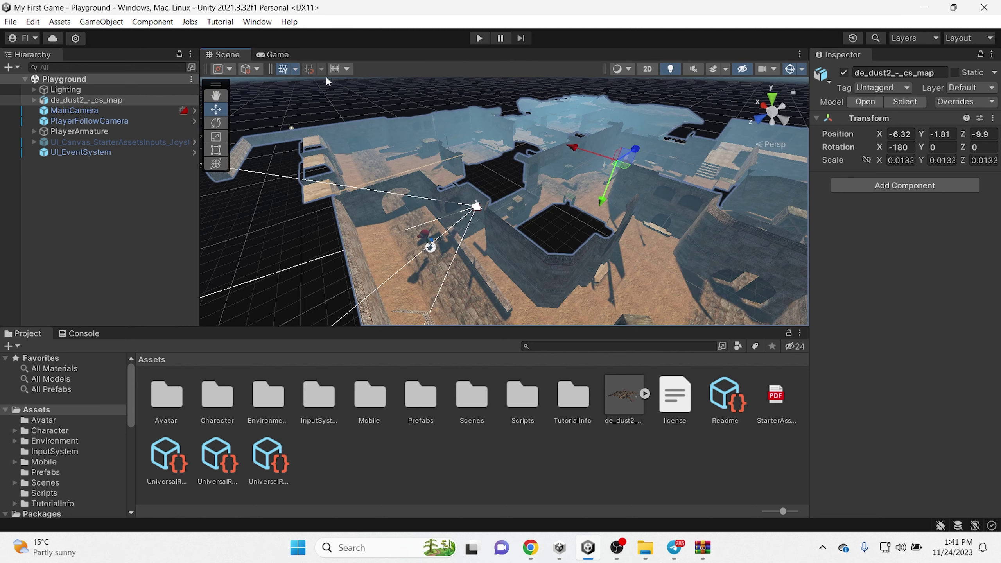
{"action": "right_click_drag", "start_coordinate": [418, 205], "coordinate": [453, 226]}
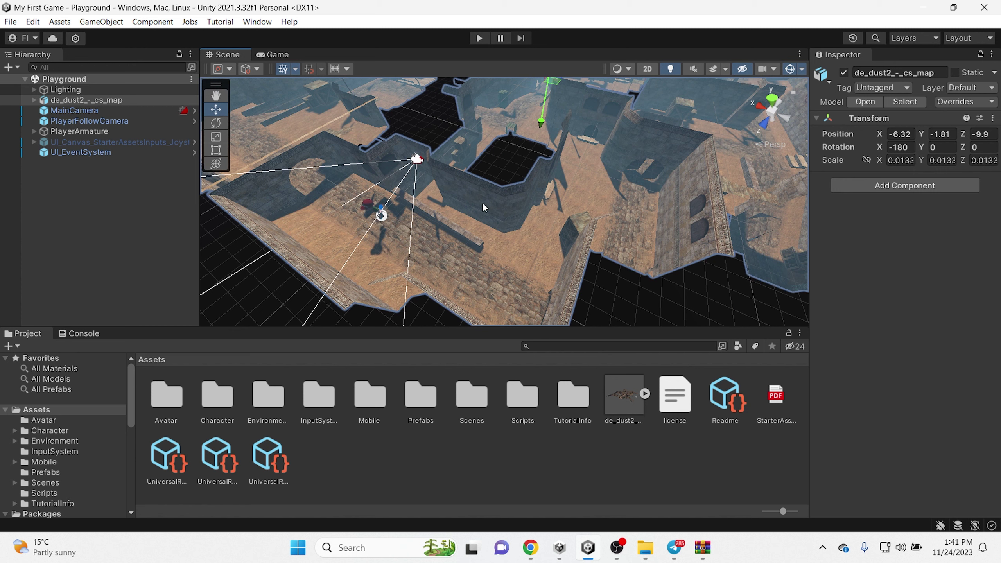
{"action": "right_click", "coordinate": [117, 100]}
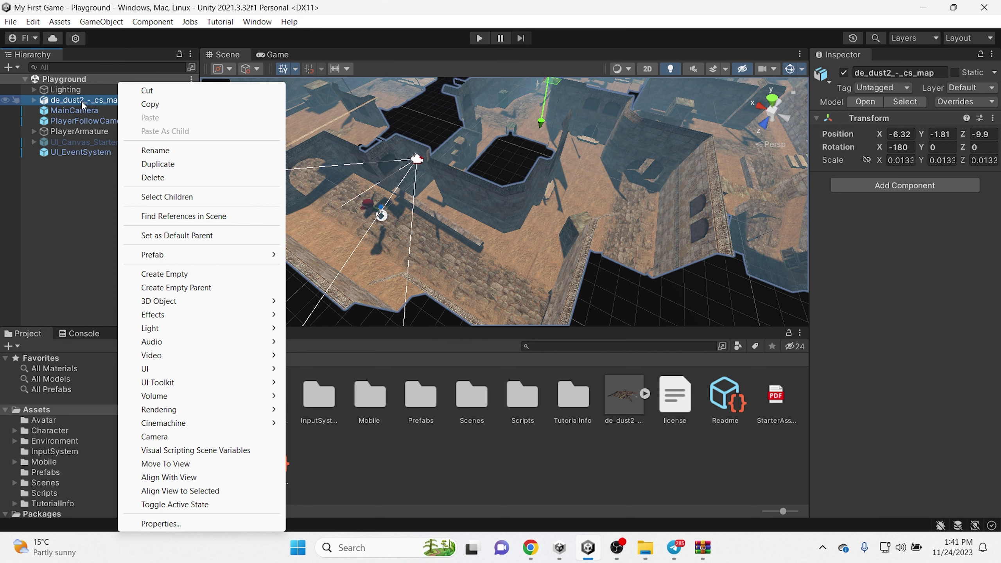
{"action": "left_click", "coordinate": [211, 203]}
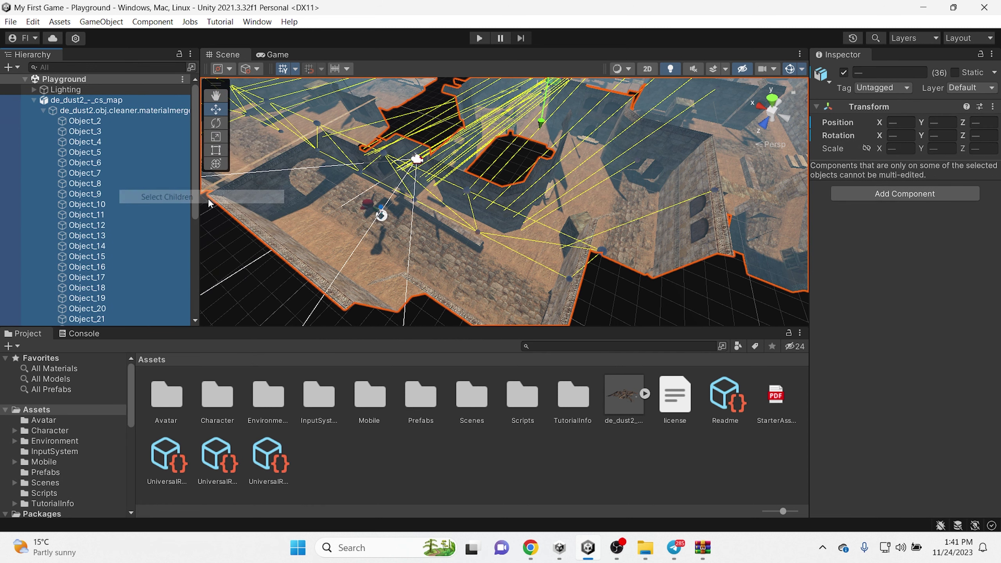
{"action": "left_click", "coordinate": [935, 194]}
{"action": "type", "text": "Mesh C"}
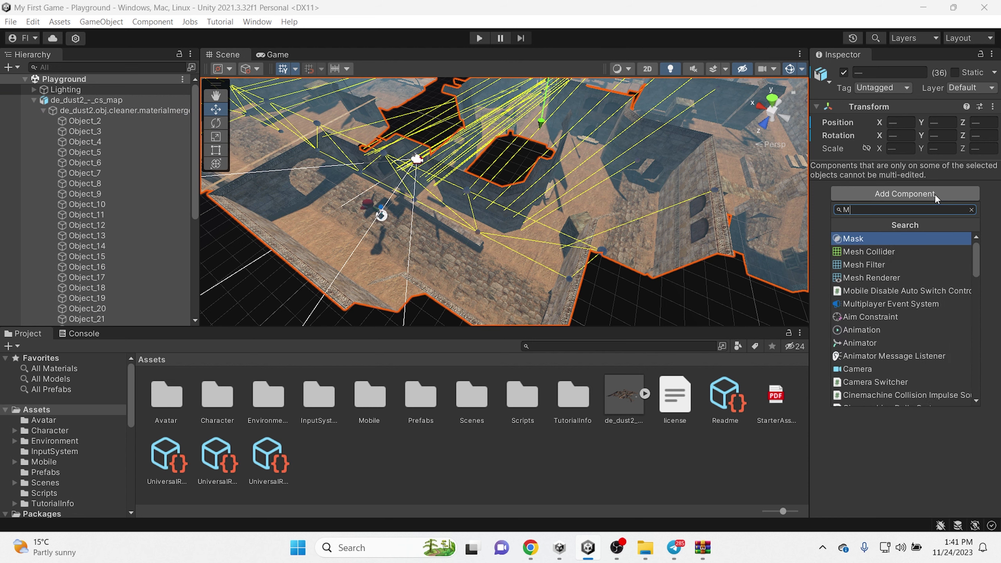
{"action": "type", "text": "ol"}
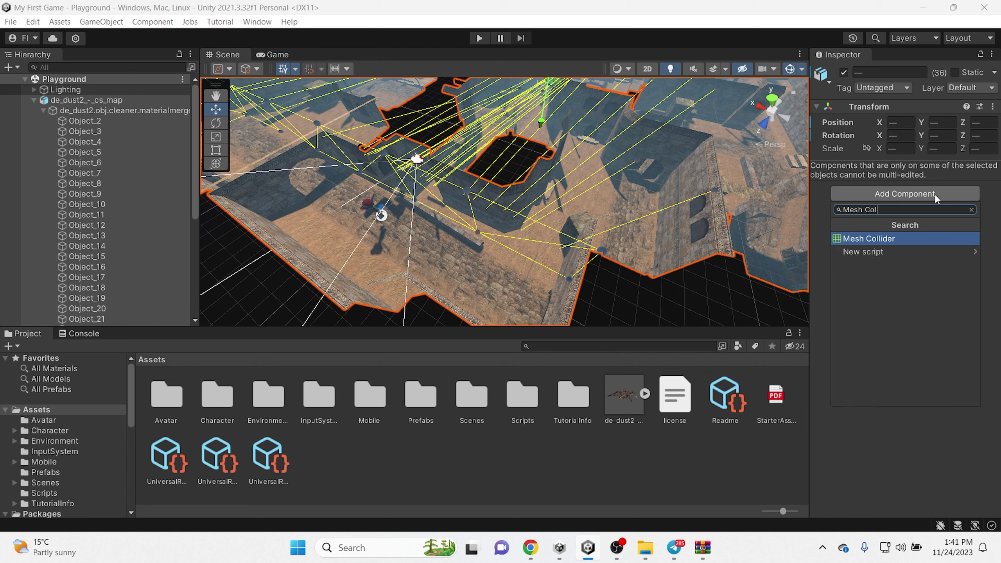
{"action": "type", "text": "lider"}
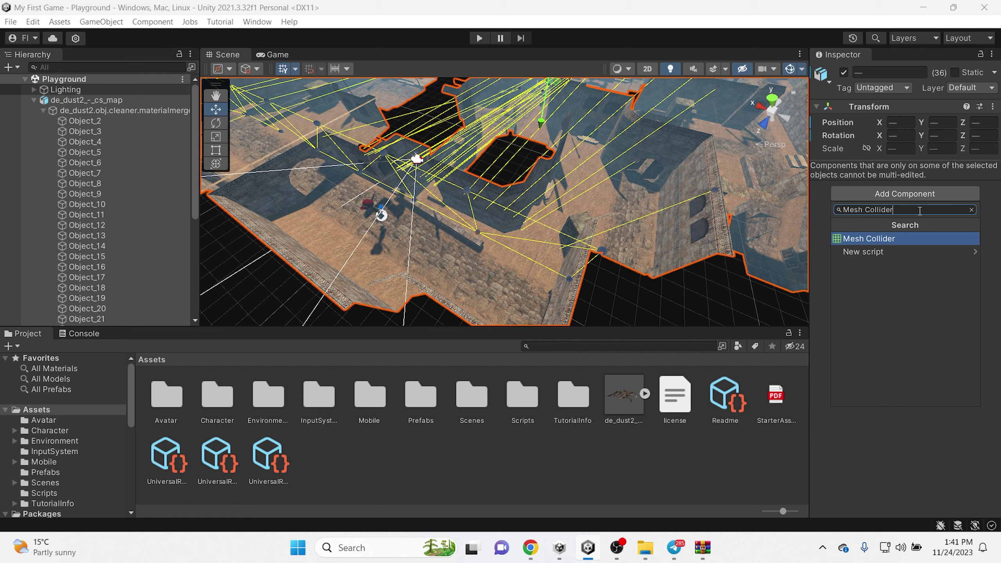
{"action": "left_click", "coordinate": [883, 241]}
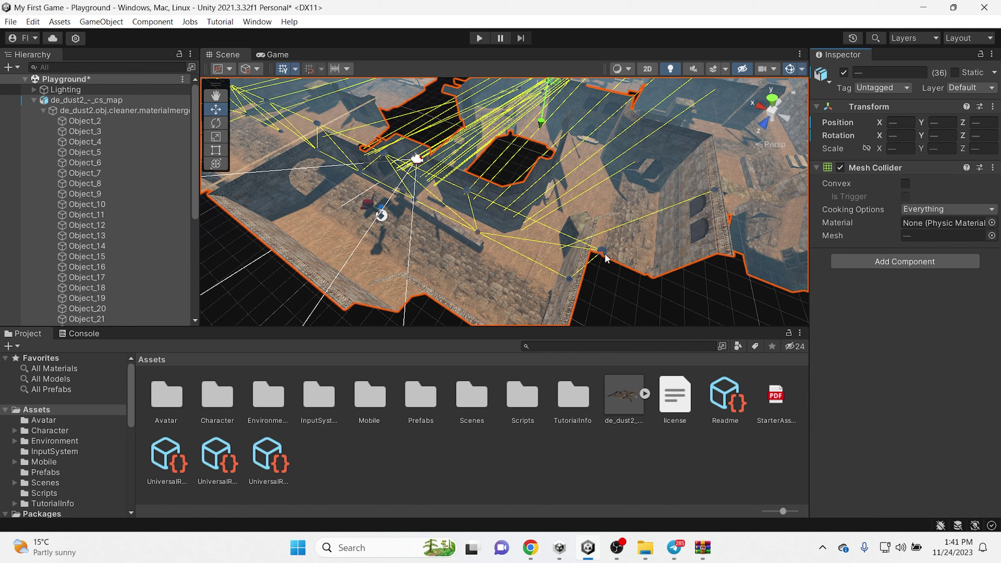
{"action": "mouse_move", "coordinate": [495, 197]}
{"action": "right_mouse_down"}
{"action": "mouse_move", "coordinate": [541, 159]}
{"action": "mouse_move", "coordinate": [644, 147]}
{"action": "right_mouse_up"}
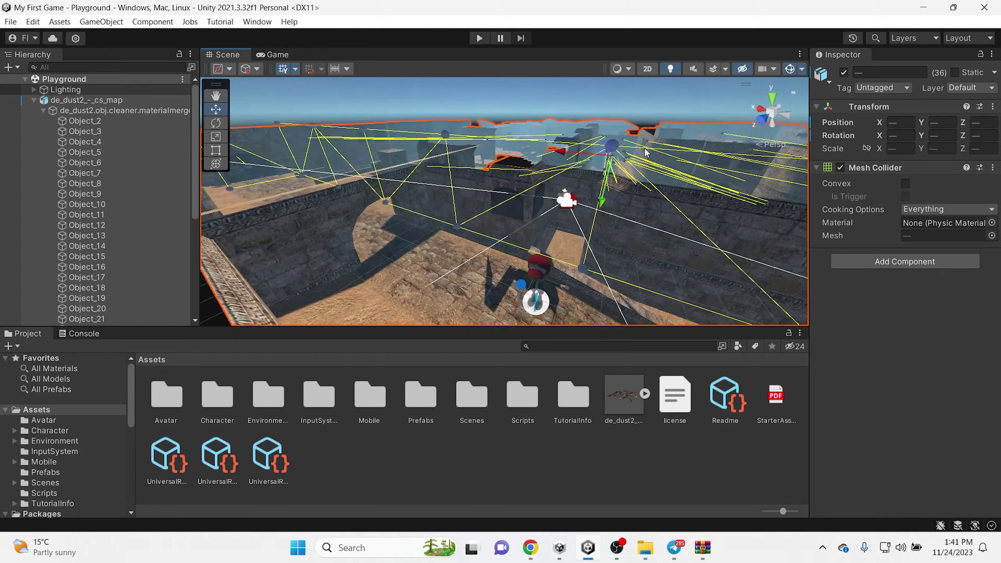
Start Play mode and walk the character across the map, jumping onto a crate.
{"action": "left_click", "coordinate": [478, 38]}
{"action": "left_click", "coordinate": [512, 186]}
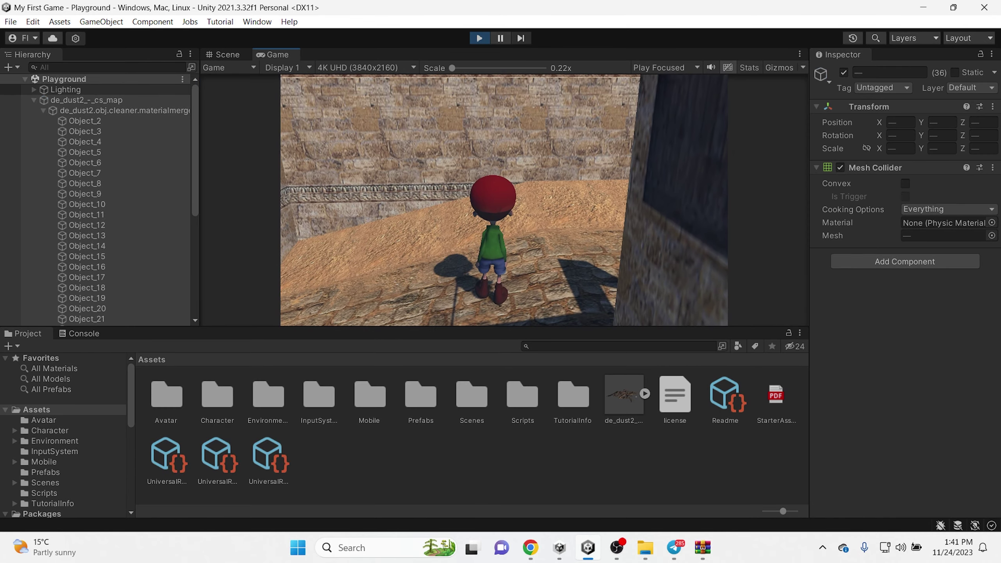
{"action": "key", "text": "d"}
{"action": "key", "text": "w"}
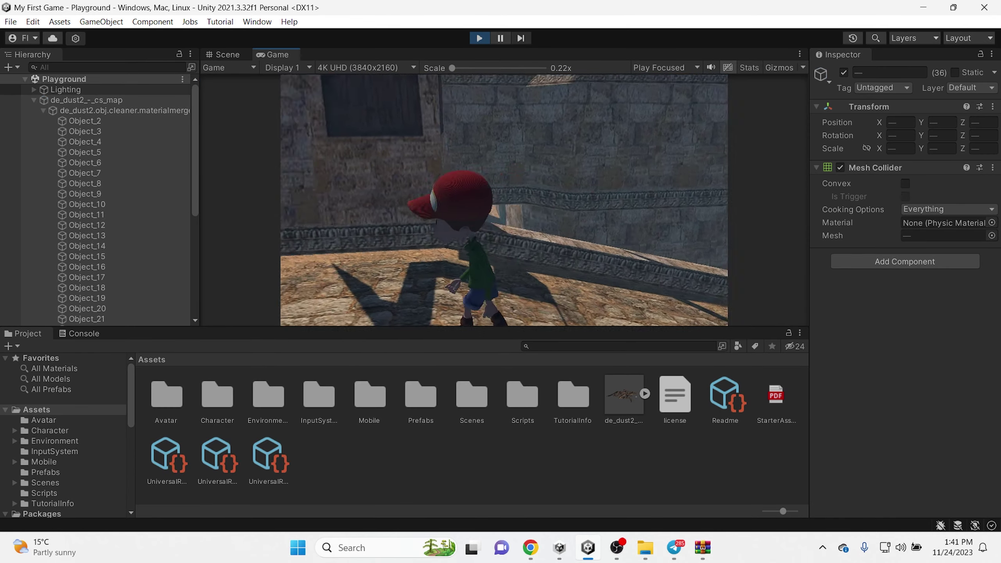
{"action": "key", "text": "w"}
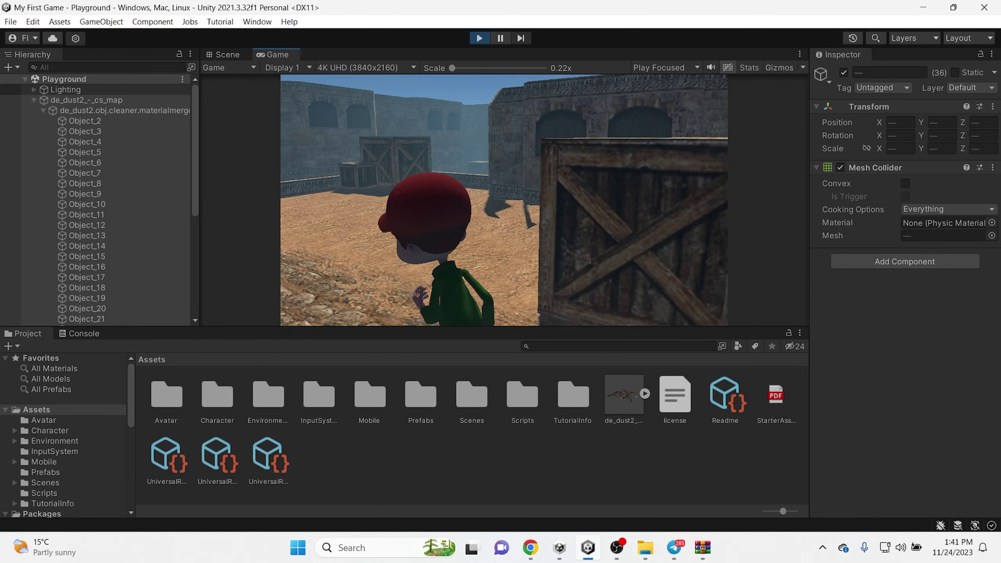
{"action": "key", "text": "space"}
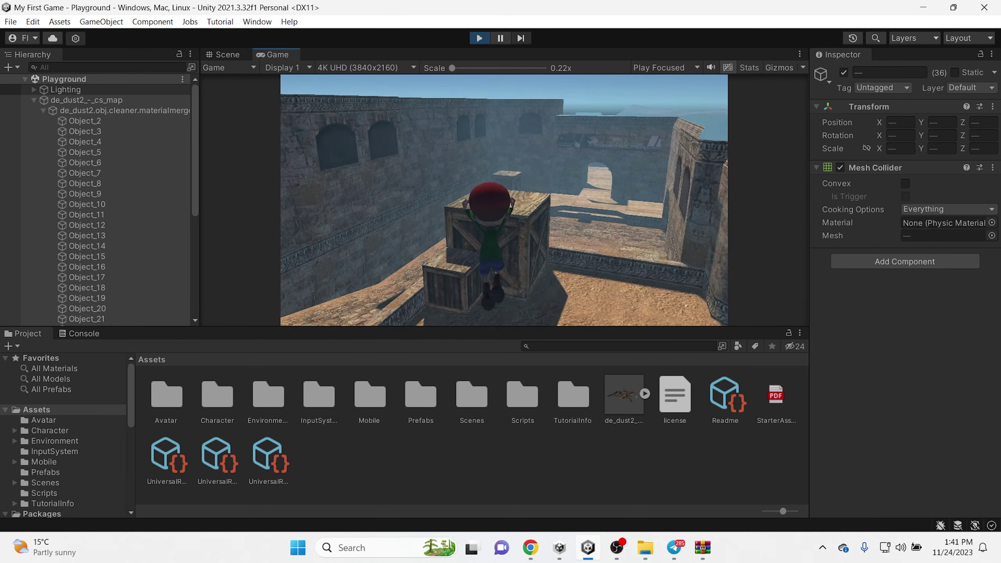
{"action": "key", "text": "w"}
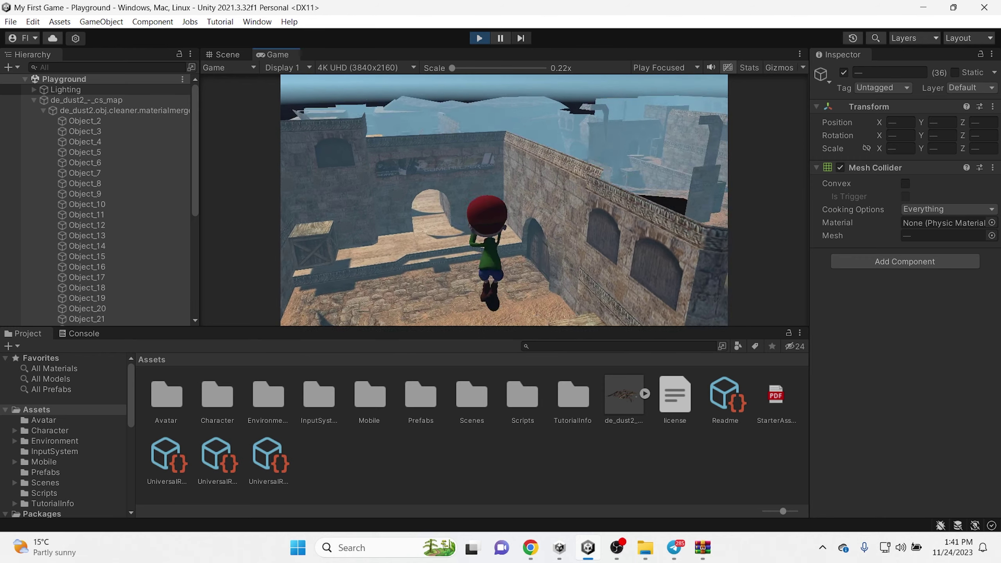
Walk through the archway passages past the crates into the courtyard, then stop Play mode.
{"action": "key", "text": "w"}
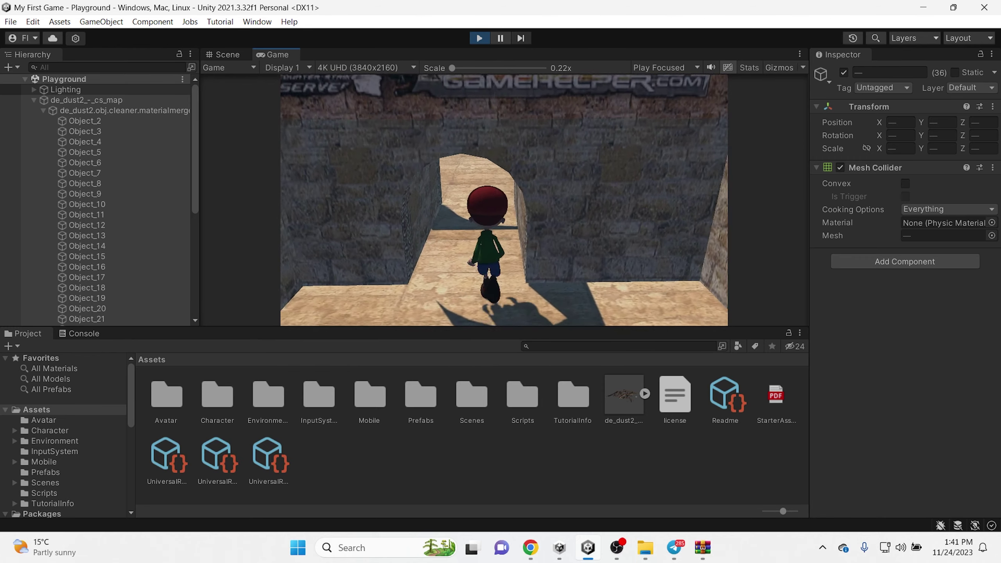
{"action": "key", "text": "w"}
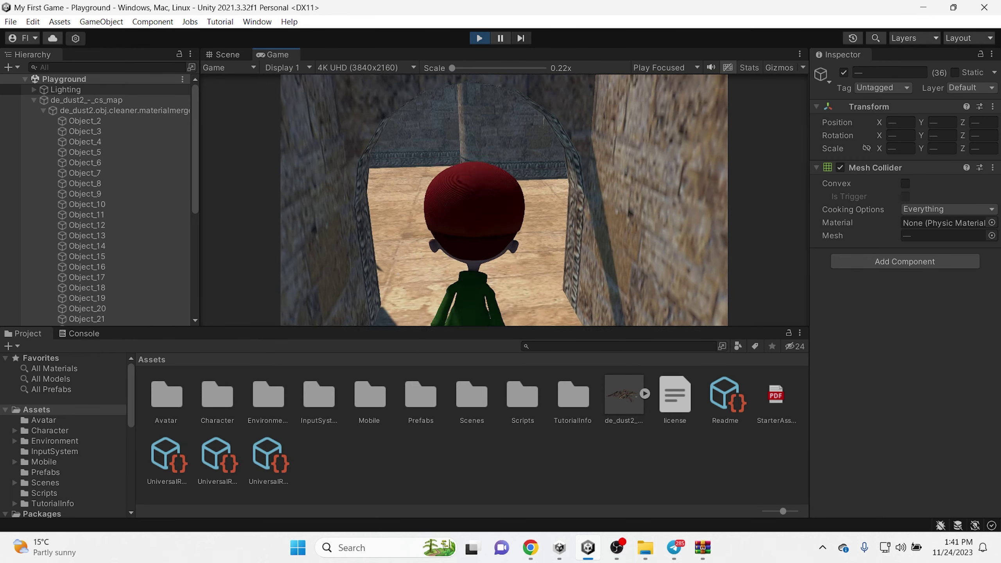
{"action": "key", "text": "w"}
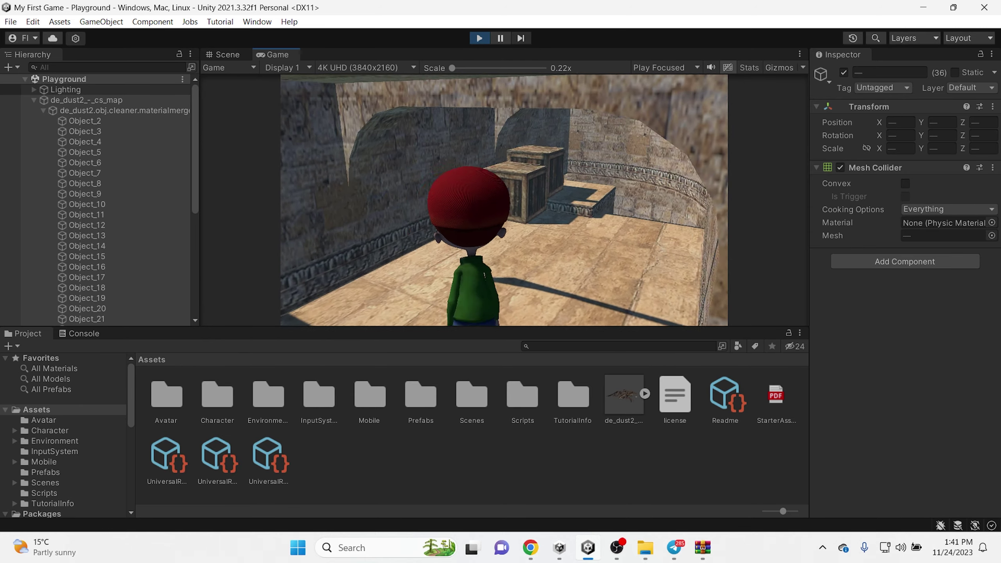
{"action": "key", "text": "w"}
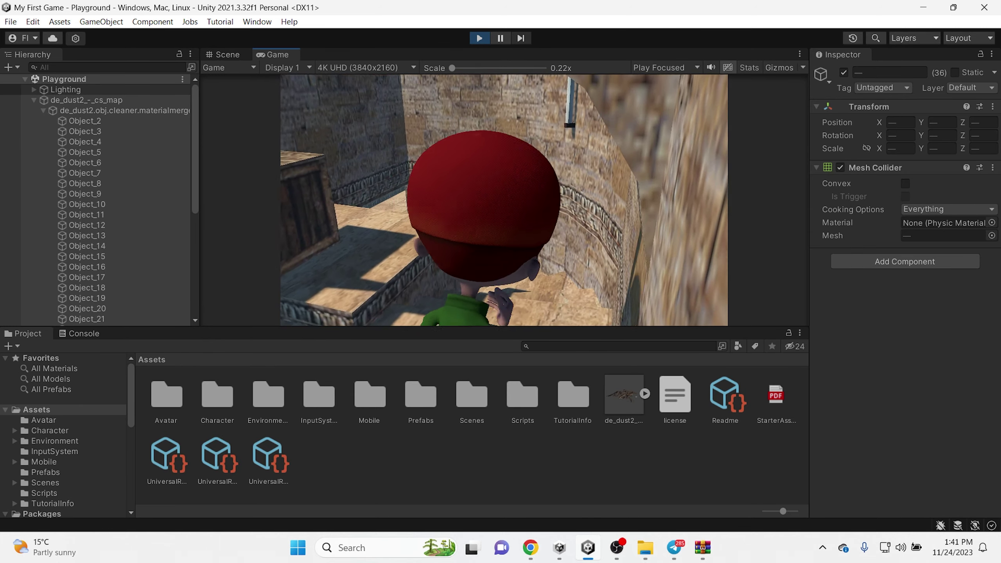
{"action": "key", "text": "w"}
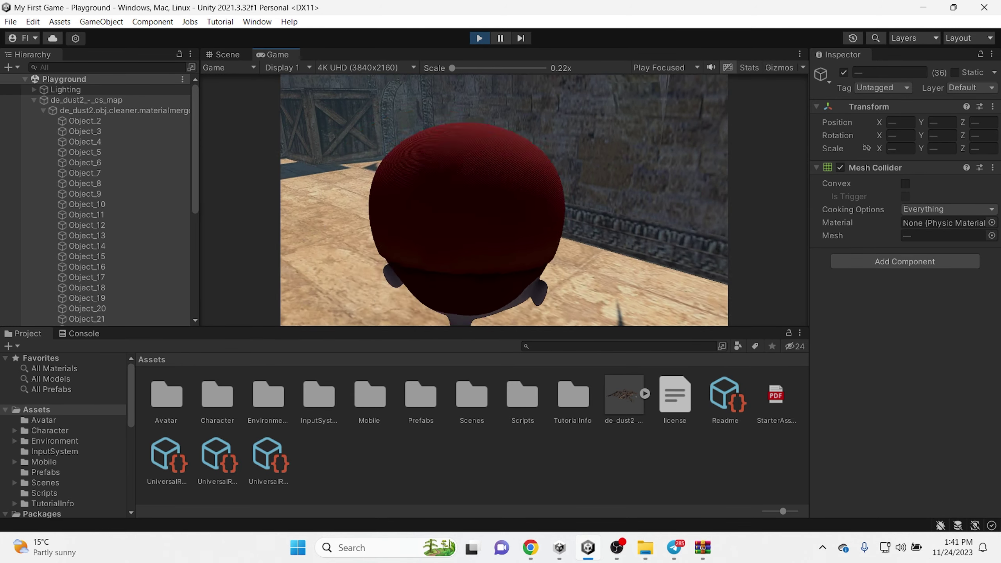
{"action": "key", "text": "w"}
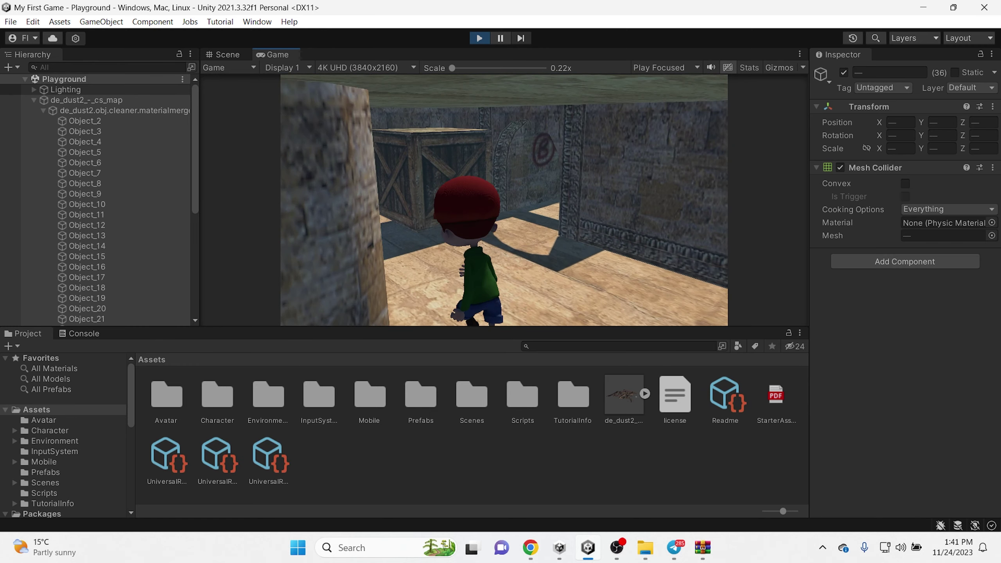
{"action": "key", "text": "w"}
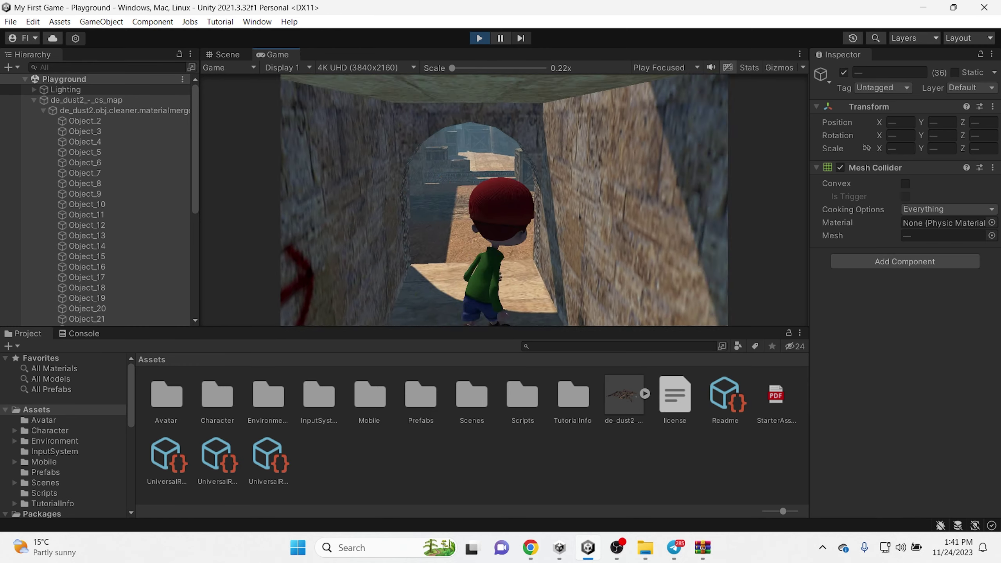
{"action": "key", "text": "w"}
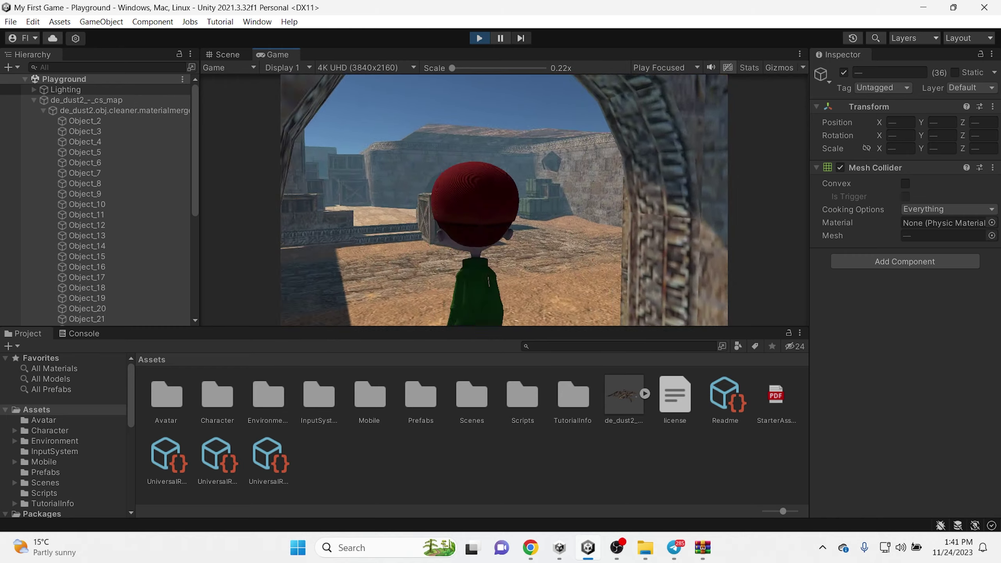
{"action": "left_click", "coordinate": [480, 38]}
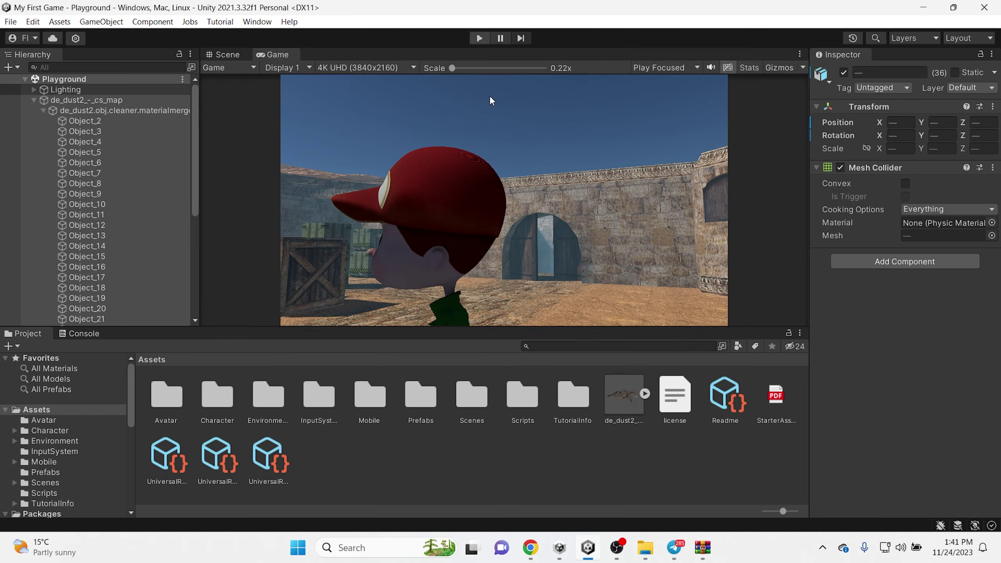
{"action": "scroll", "coordinate": [499, 193], "scroll_direction": "down", "scroll_amount": 15}
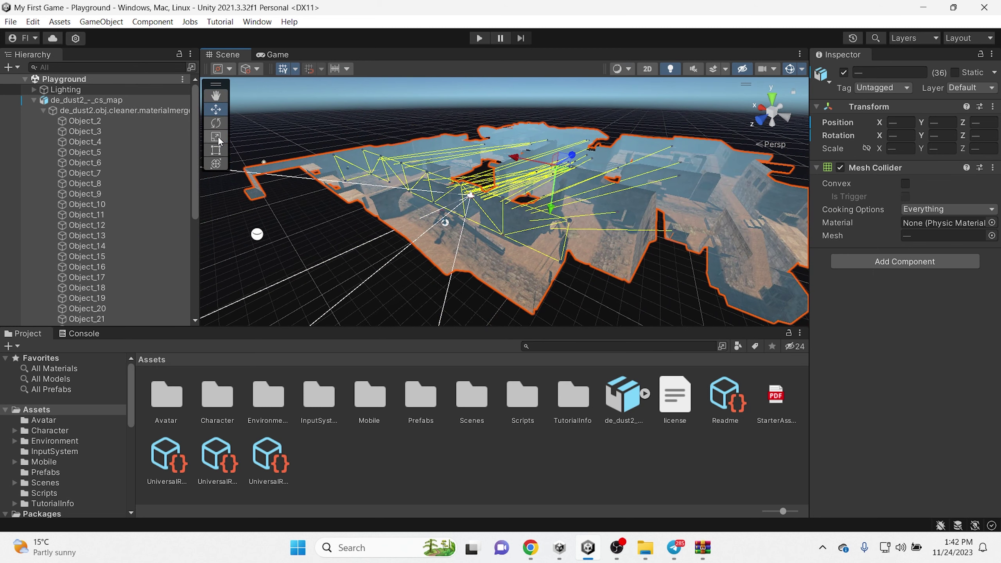
Scale the de_dust2 map up uniformly, shift it along Z, and start Play mode.
{"action": "left_click", "coordinate": [218, 137]}
{"action": "left_click_drag", "start_coordinate": [563, 165], "coordinate": [600, 175]}
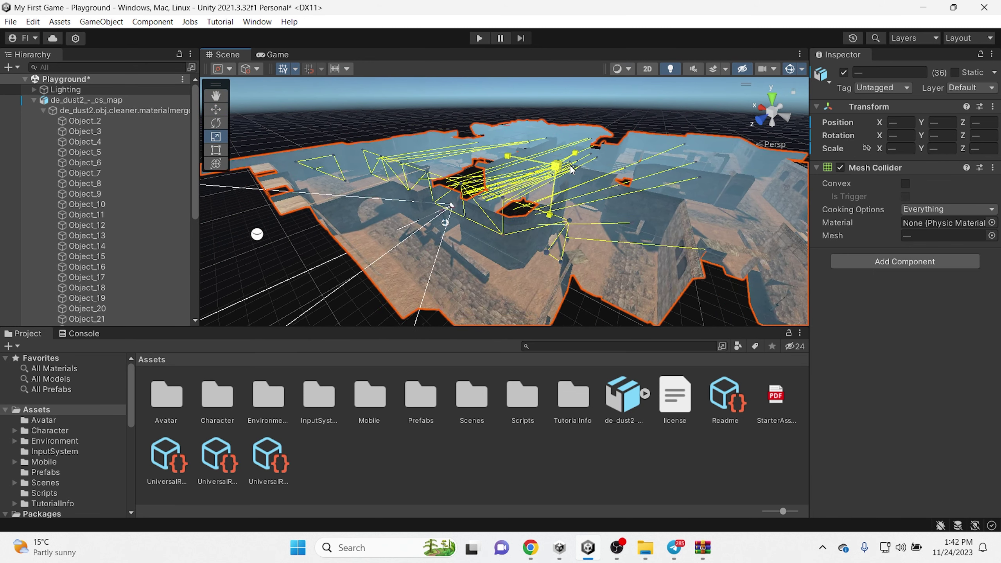
{"action": "left_click", "coordinate": [216, 110]}
{"action": "left_click_drag", "start_coordinate": [581, 161], "coordinate": [601, 156]}
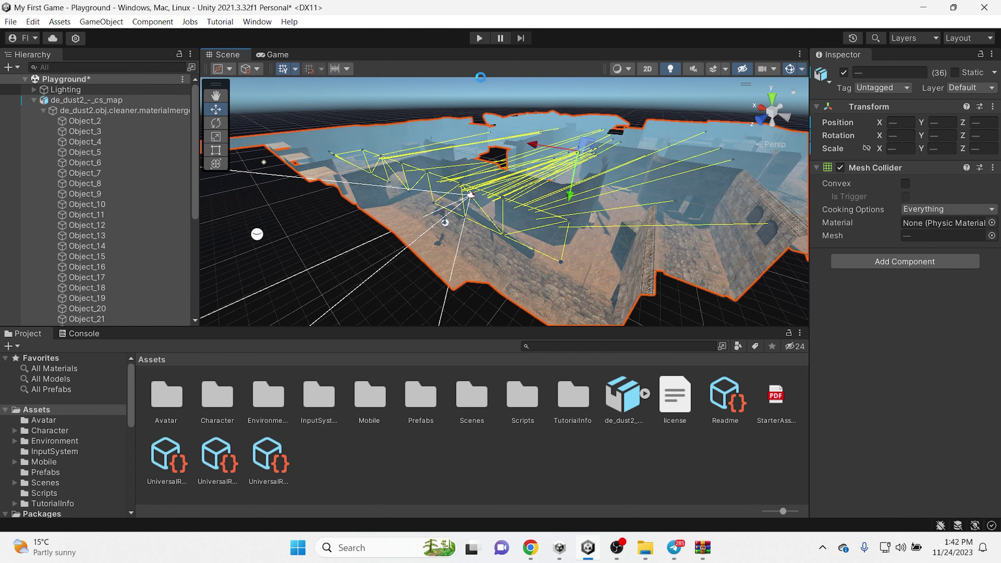
{"action": "left_click", "coordinate": [479, 38]}
Walk the character past the stone stairwell and through the crate corridor onto the plaza.
{"action": "left_click", "coordinate": [532, 208]}
{"action": "key", "text": "w"}
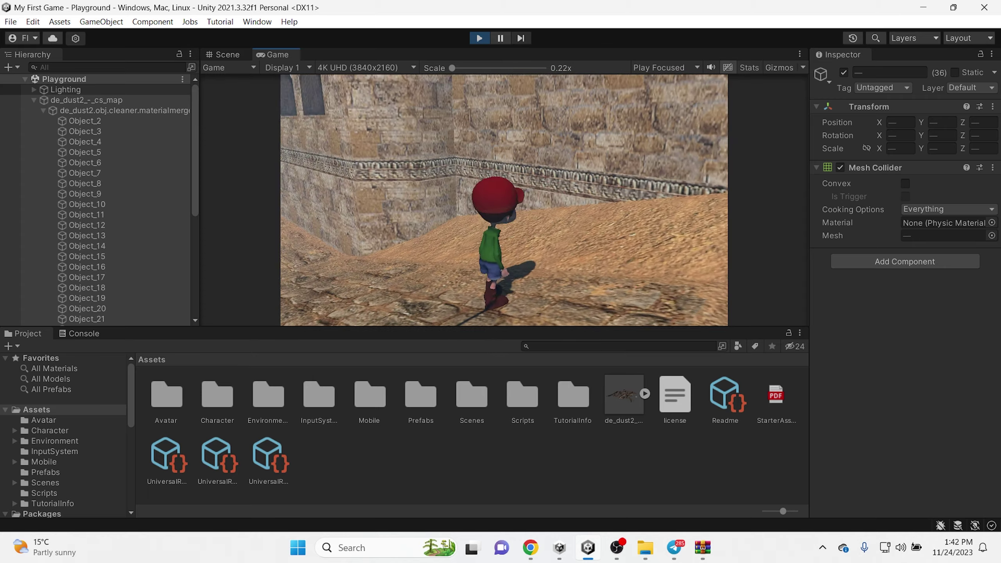
{"action": "key", "text": "w"}
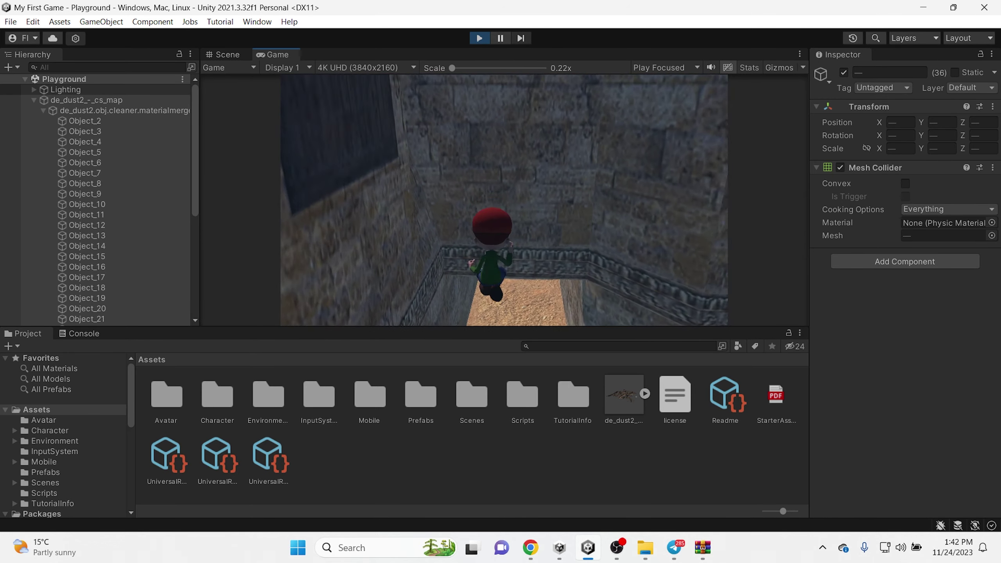
{"action": "key", "text": "w"}
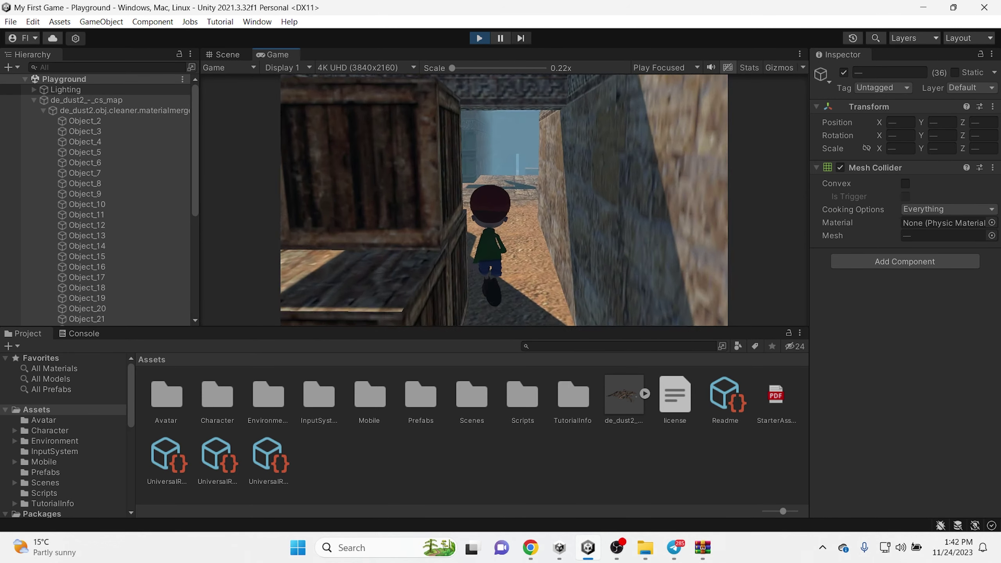
{"action": "key", "text": "w"}
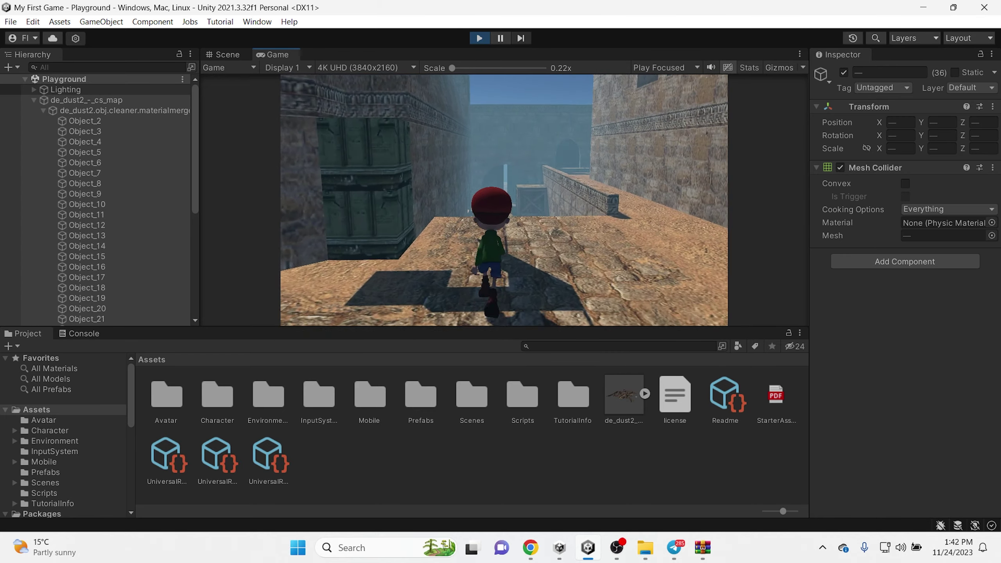
{"action": "key", "text": "w"}
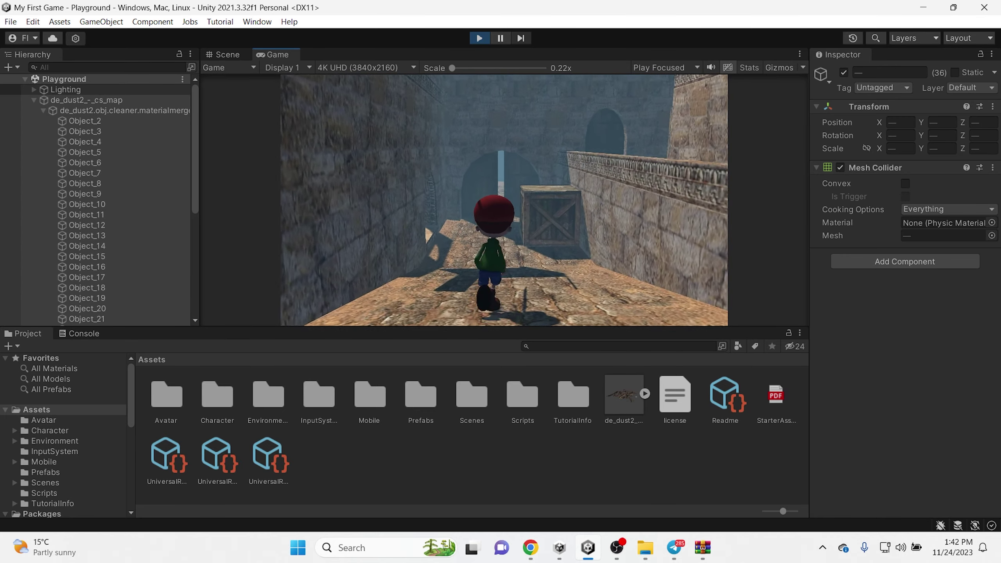
Continue past the crates and through the wall opening into the next alley.
{"action": "key", "text": "w"}
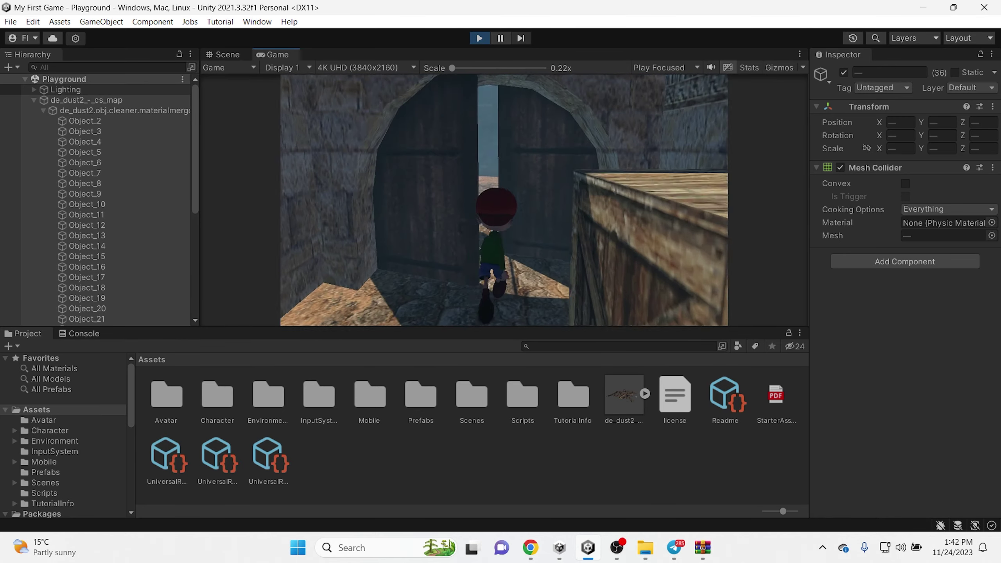
{"action": "key", "text": "w"}
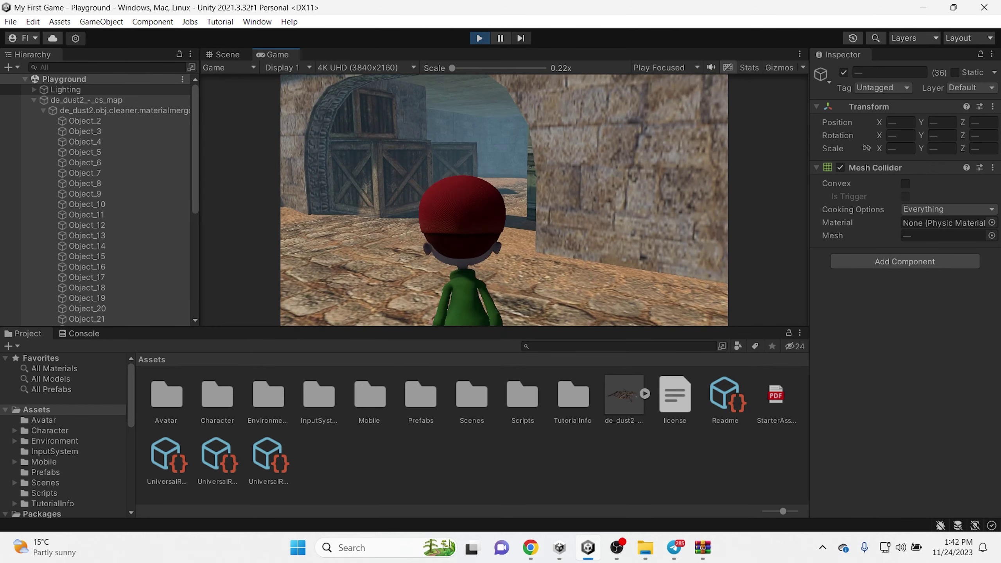
{"action": "key", "text": "w"}
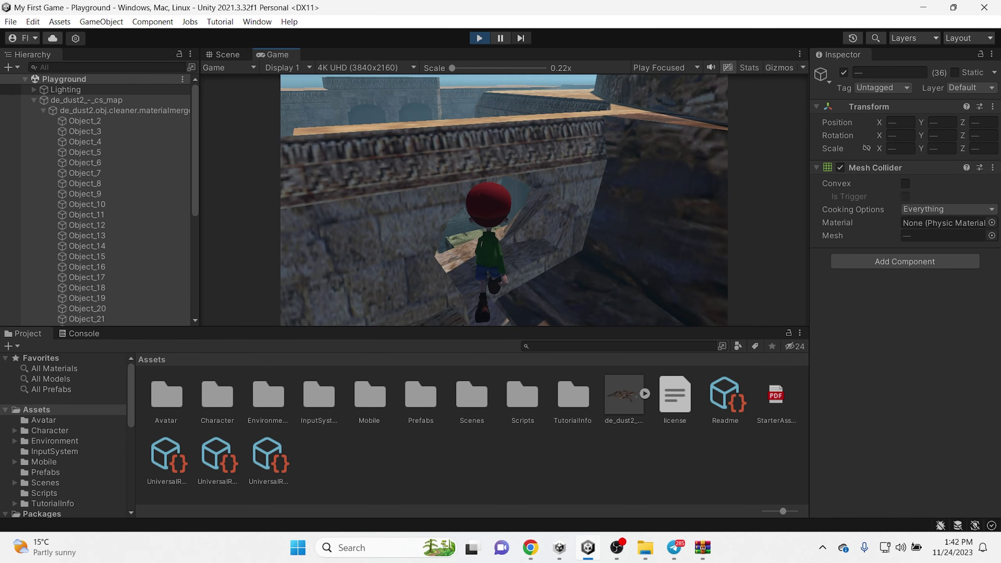
{"action": "key", "text": "w"}
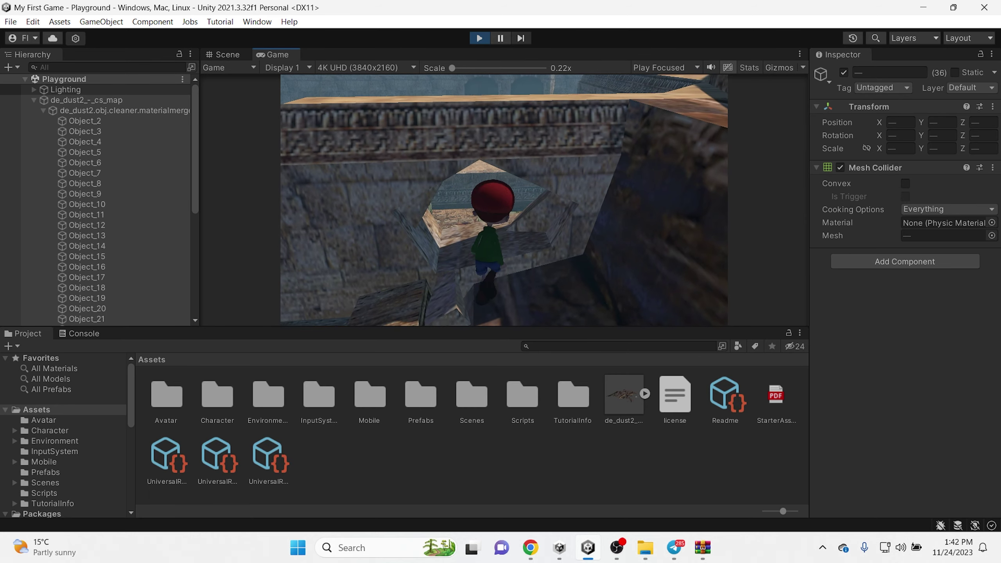
{"action": "key", "text": "w"}
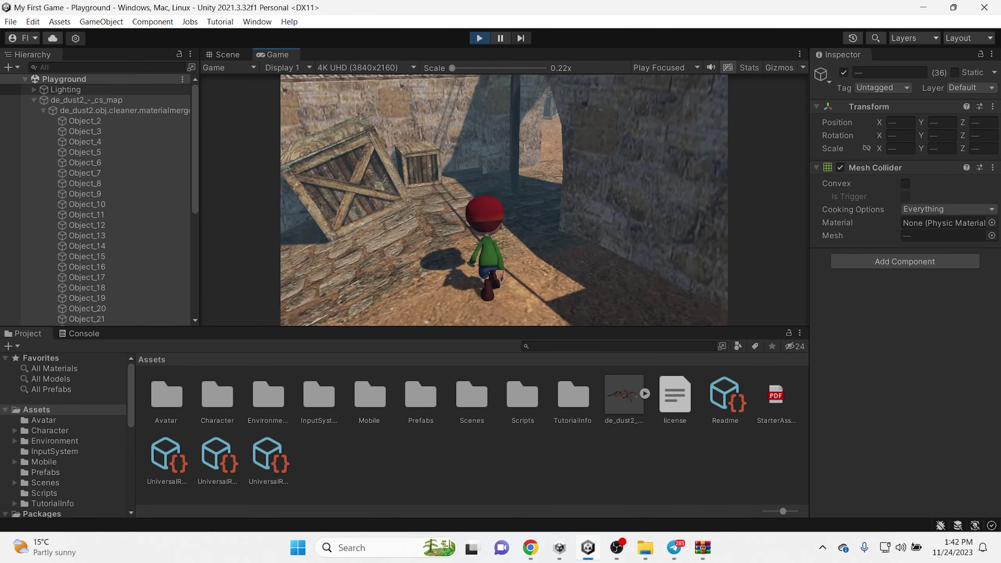